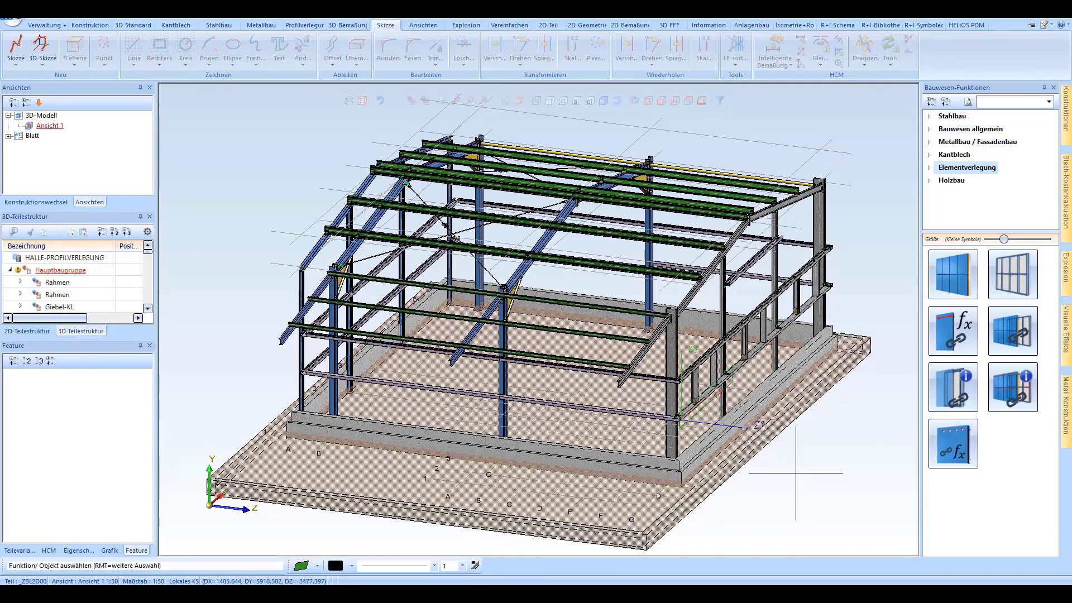
# Sketch a closed gable outline on the wall plane through base, eave and ridge corners.
pyautogui.click(701, 101)
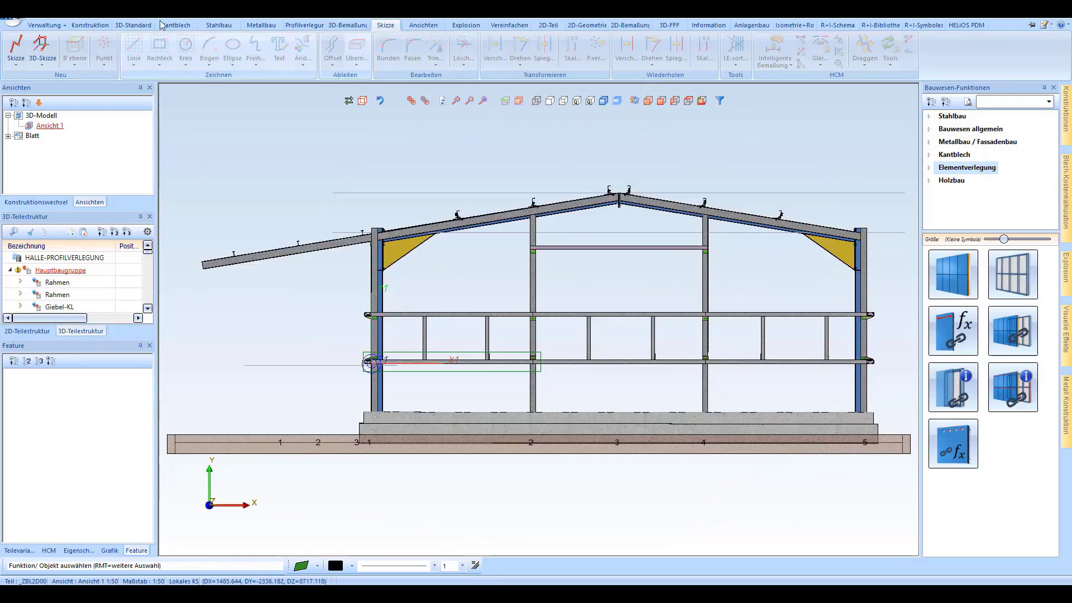
pyautogui.click(75, 48)
pyautogui.click(134, 45)
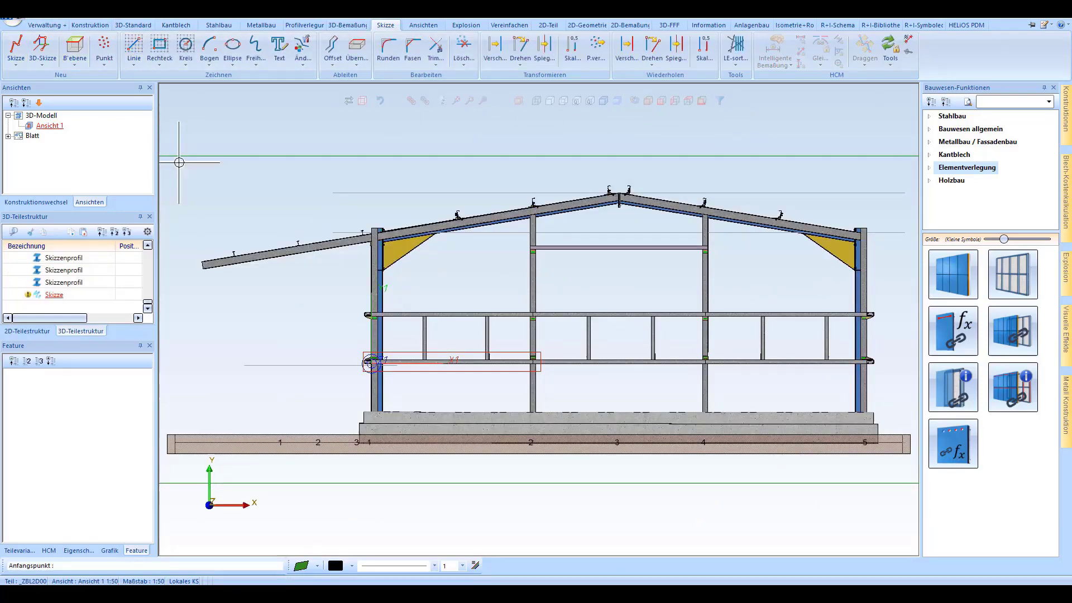
pyautogui.click(357, 400)
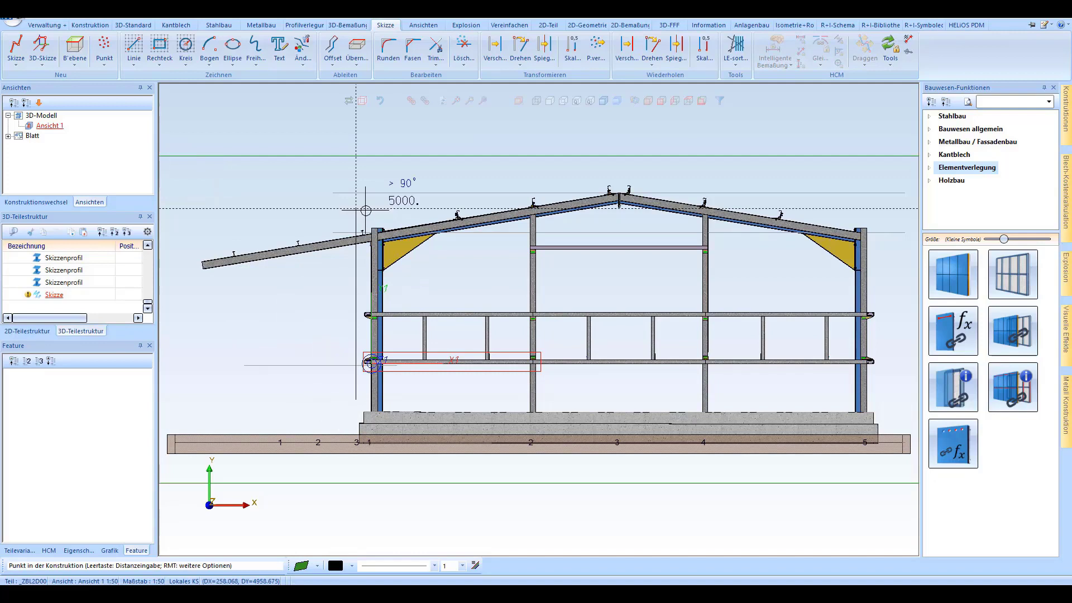
pyautogui.click(355, 207)
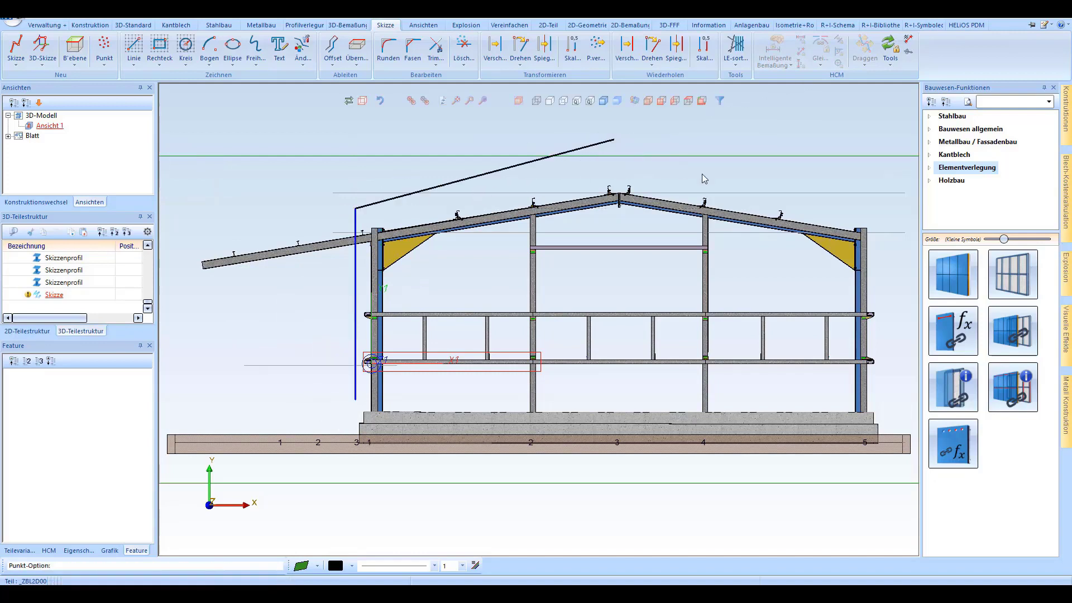
pyautogui.click(613, 139)
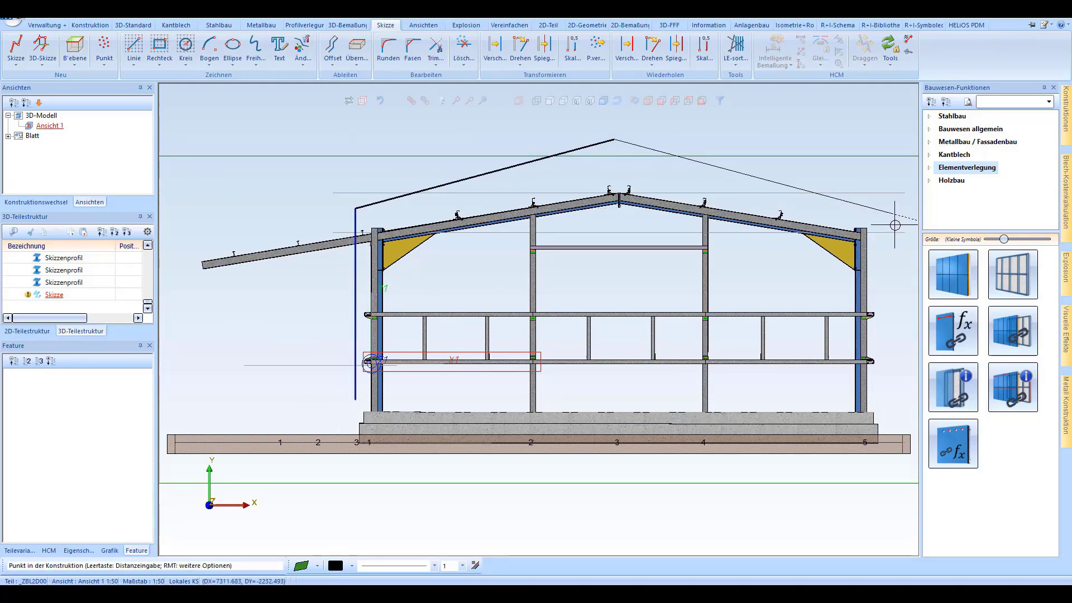
pyautogui.click(892, 213)
pyautogui.click(892, 401)
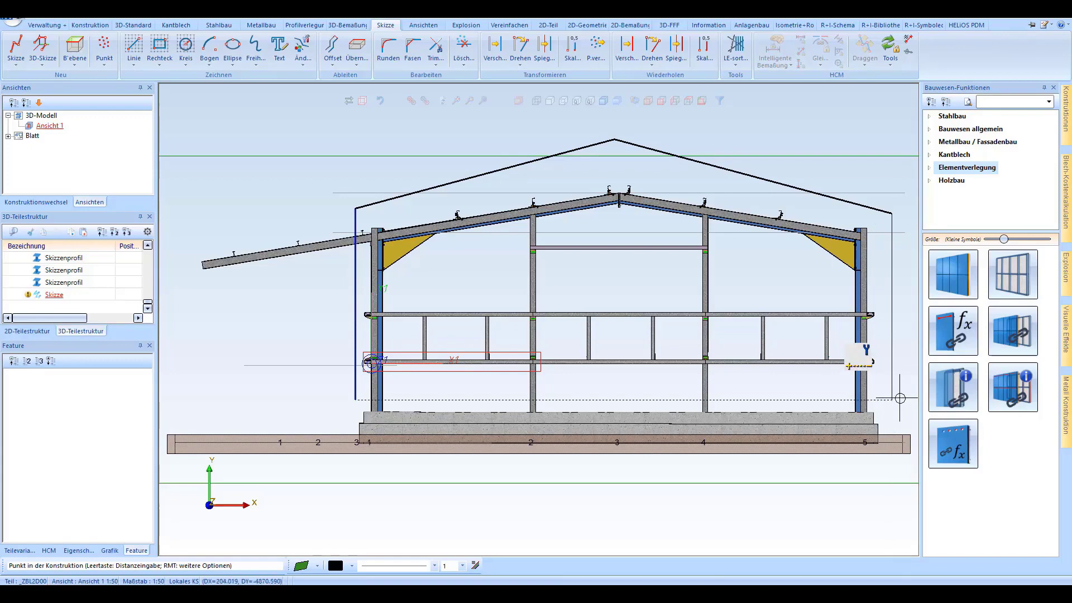
pyautogui.click(357, 397)
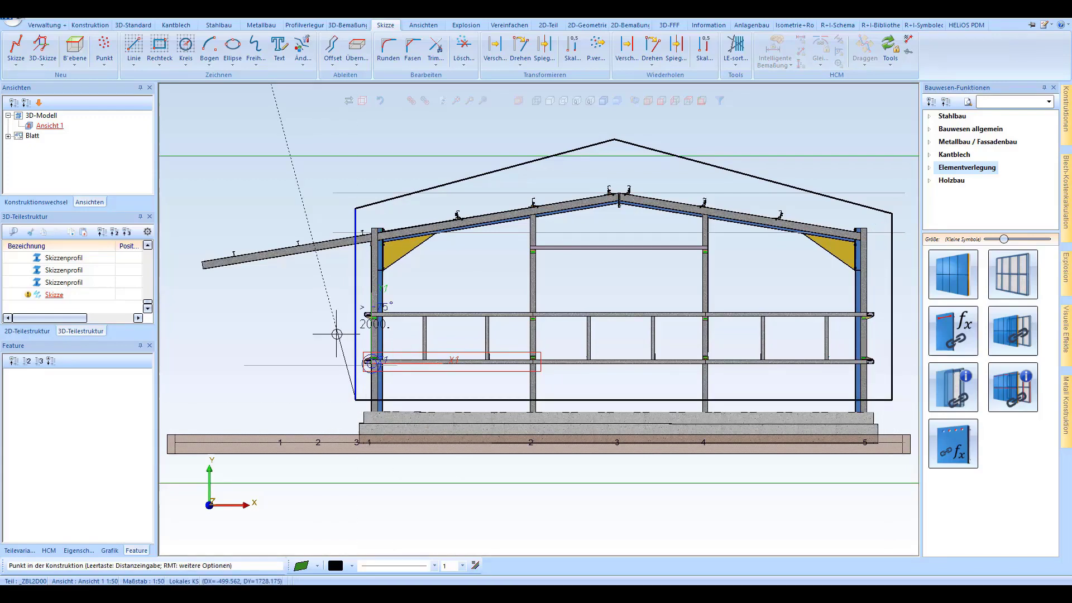
pyautogui.middleClick(303, 183)
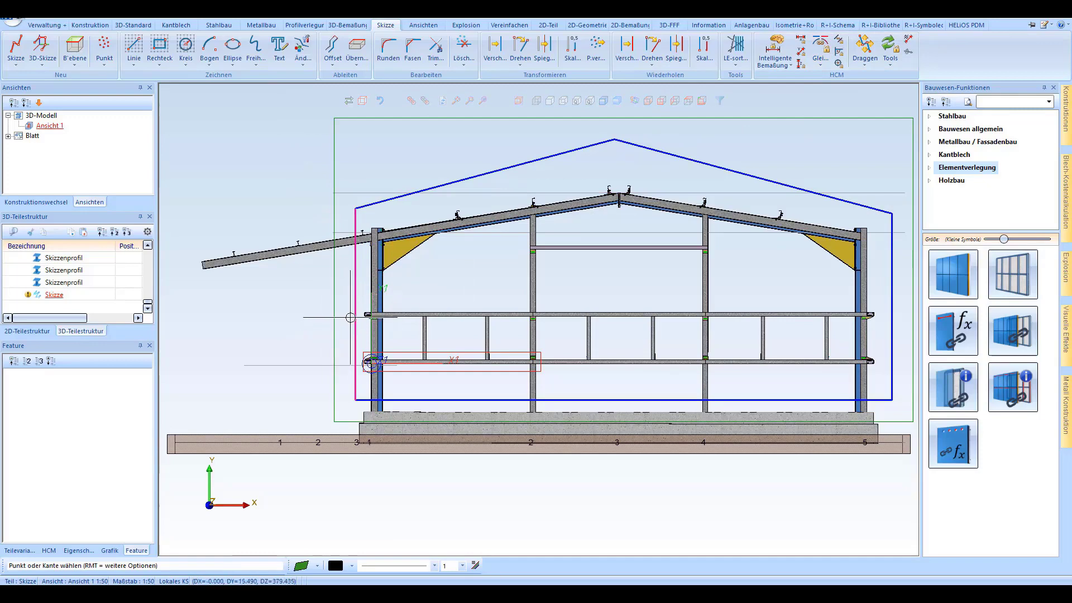
pyautogui.scroll(5, 368, 360)
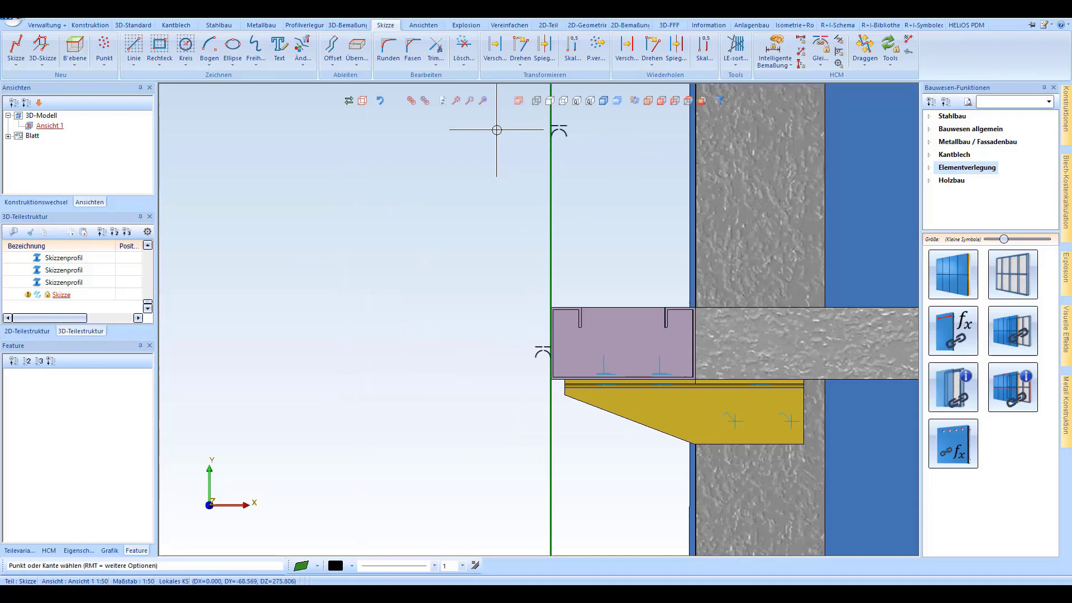
# Constrain the outline's left and right roof edges to the roof profile top edges.
pyautogui.click(476, 100)
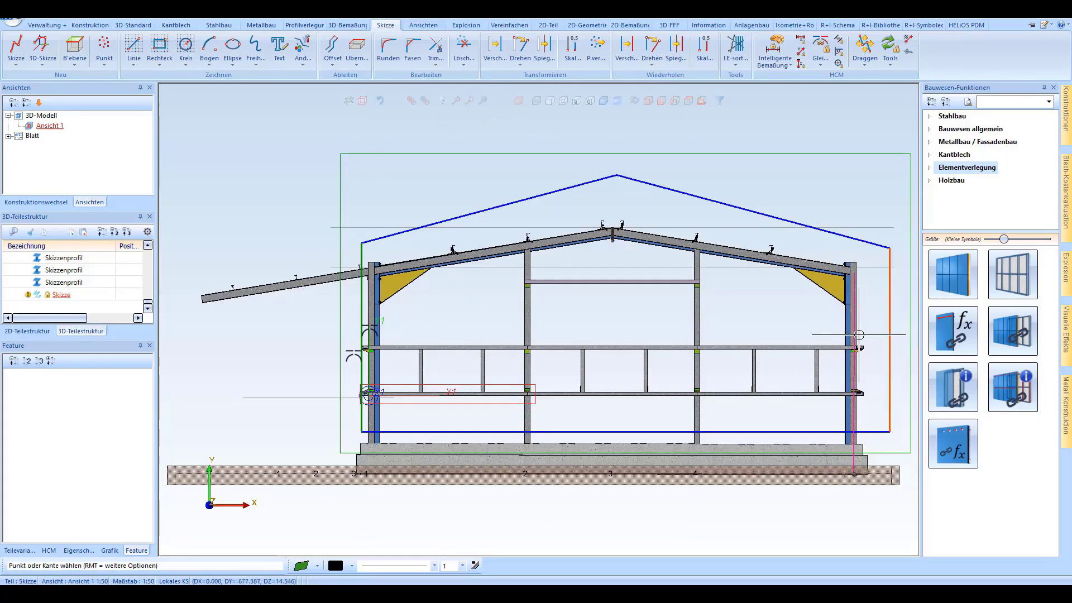
pyautogui.scroll(5, 861, 361)
pyautogui.scroll(1, 645, 387)
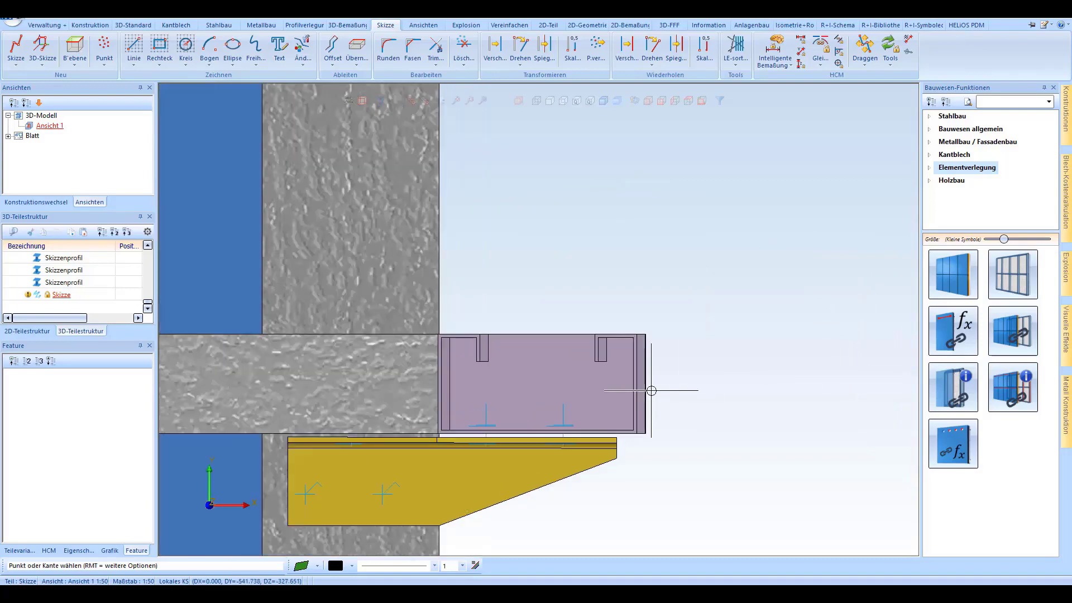
pyautogui.scroll(1, 661, 389)
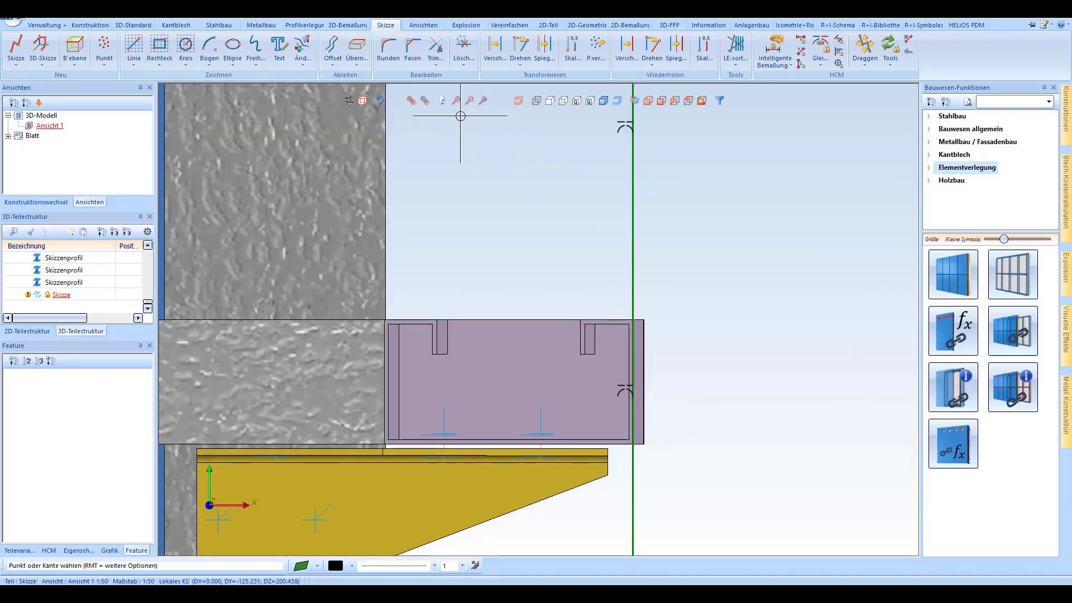
pyautogui.click(459, 99)
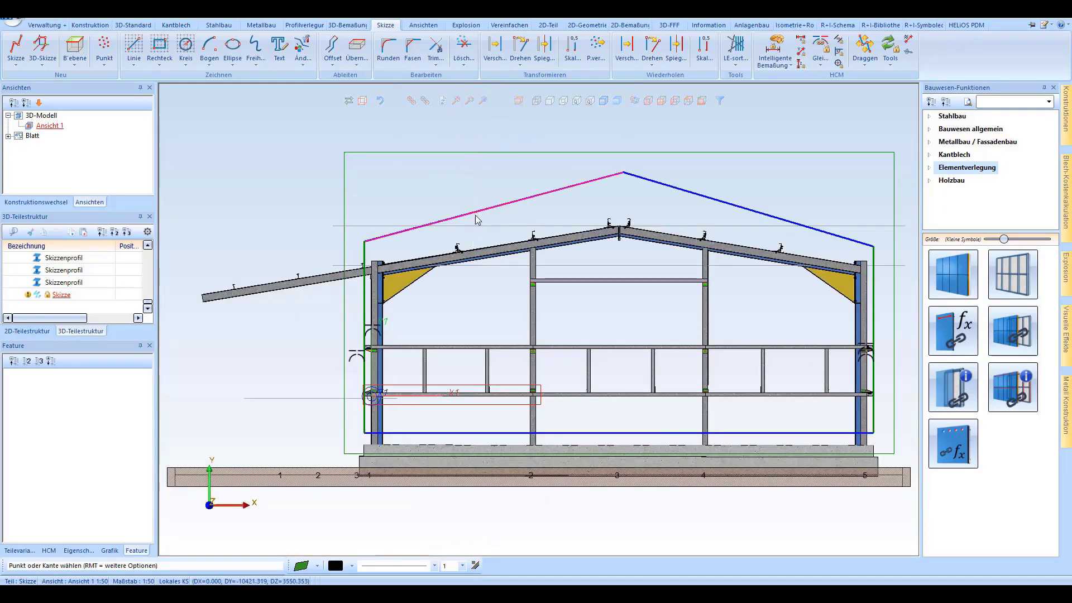
pyautogui.click(457, 244)
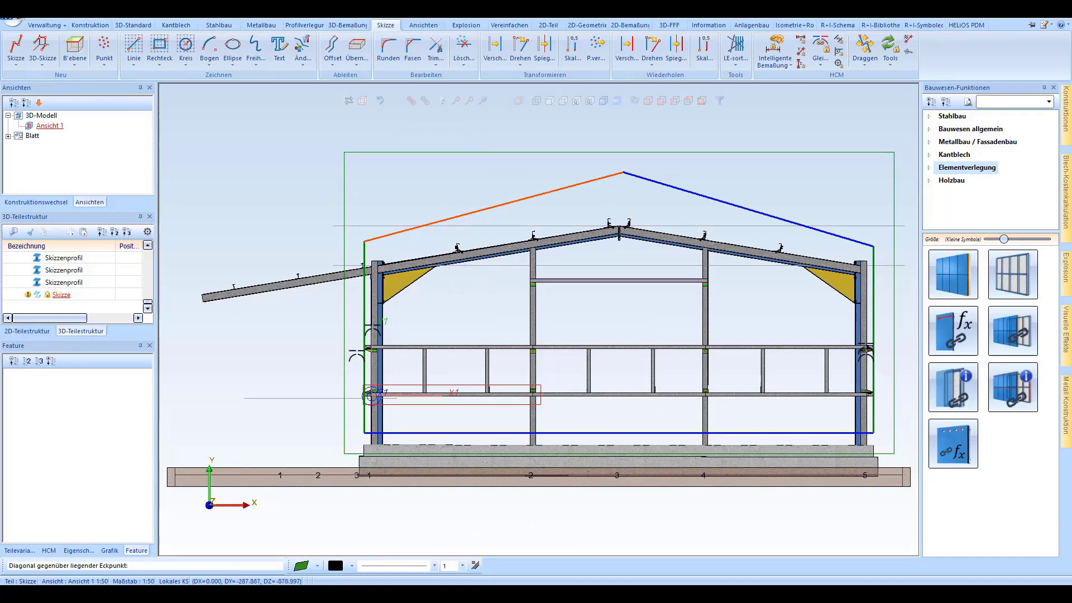
pyautogui.click(371, 394)
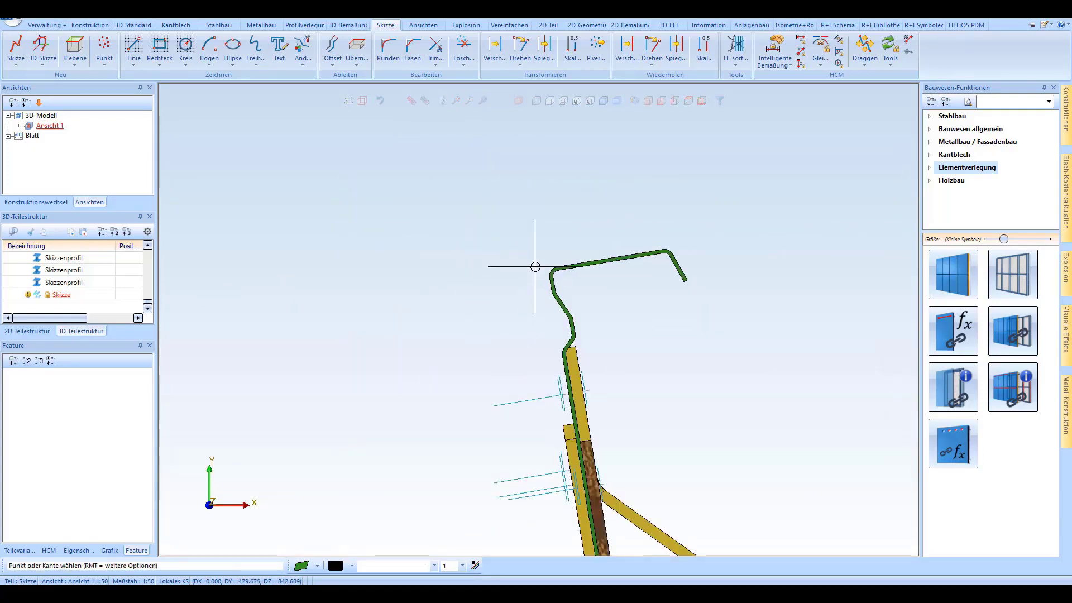
pyautogui.click(564, 266)
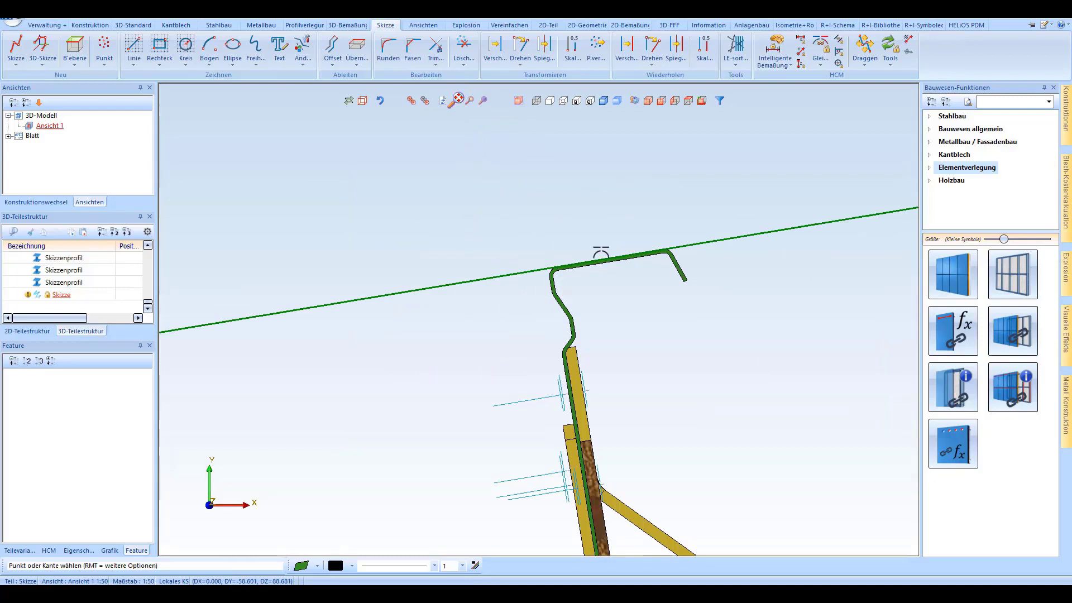
pyautogui.click(458, 99)
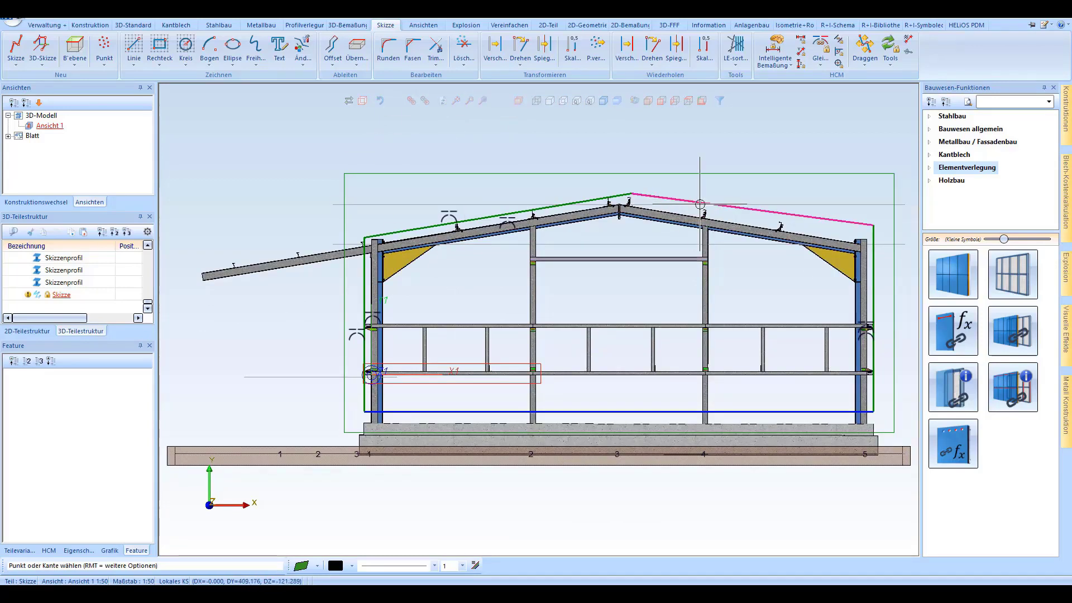
pyautogui.scroll(5, 699, 204)
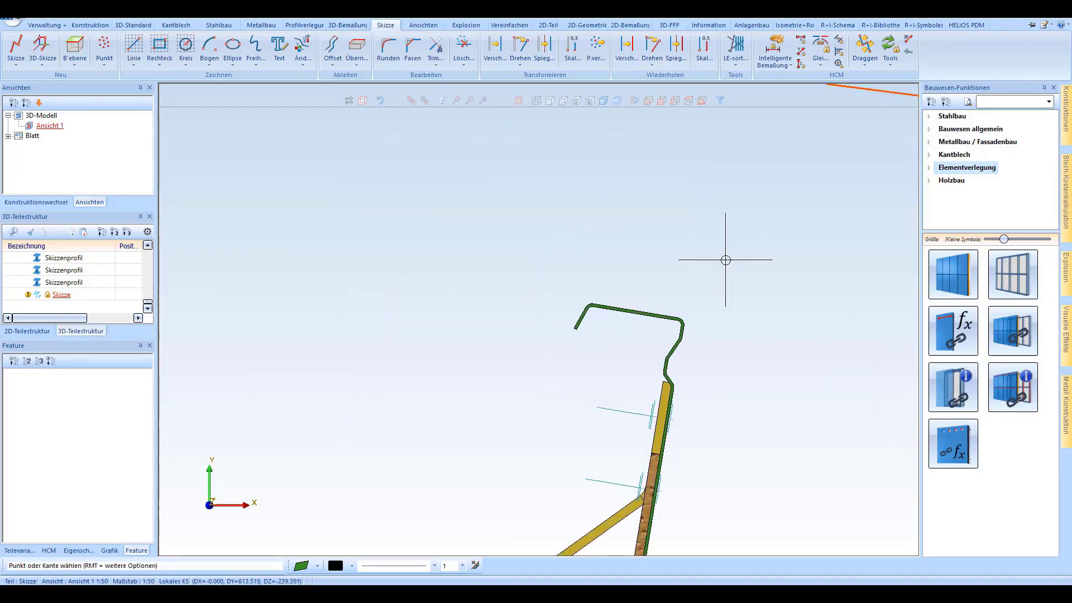
pyautogui.click(657, 314)
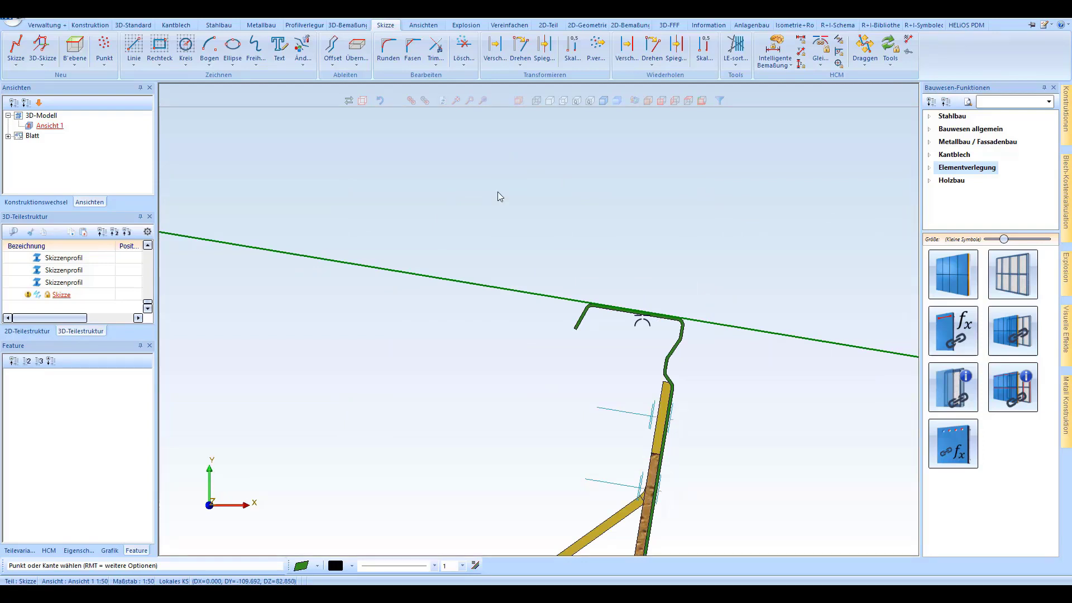
# Draw left and right rectangular openings below the roof and level their bottom edges.
pyautogui.click(456, 99)
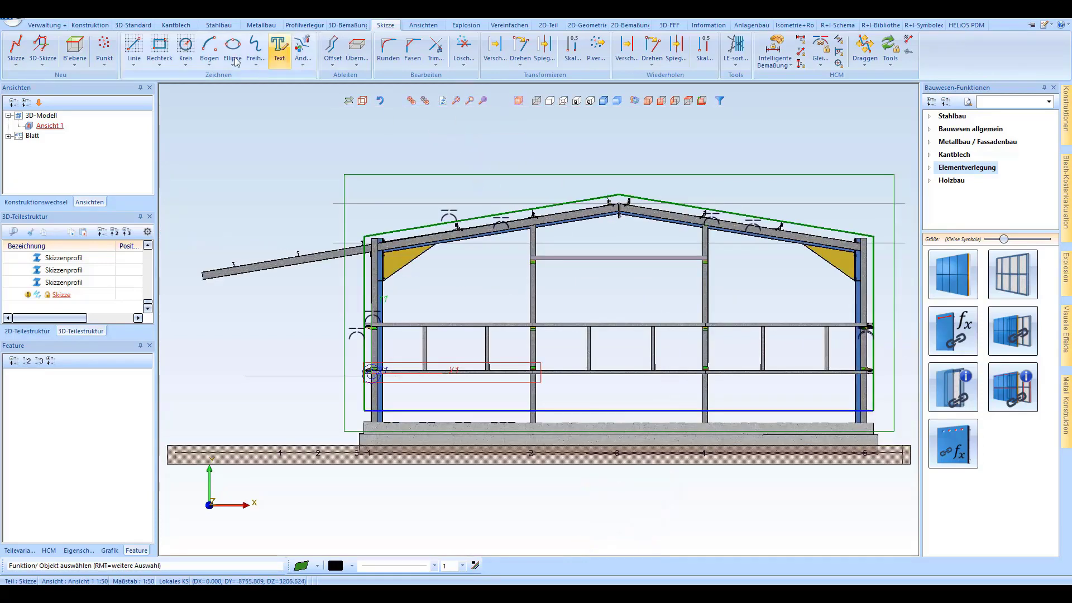
pyautogui.click(159, 47)
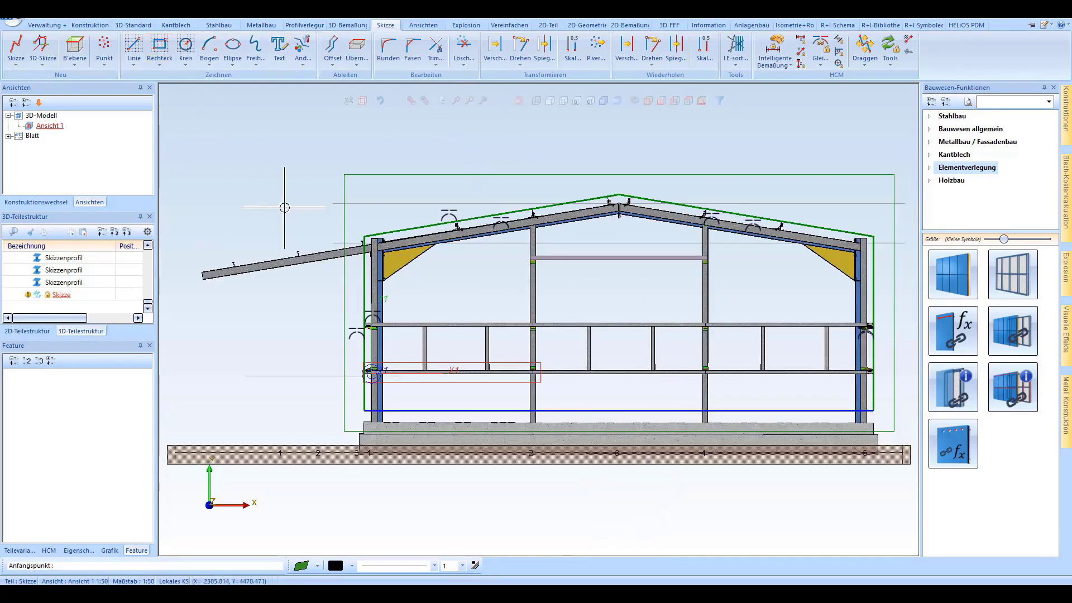
pyautogui.click(400, 255)
pyautogui.click(496, 295)
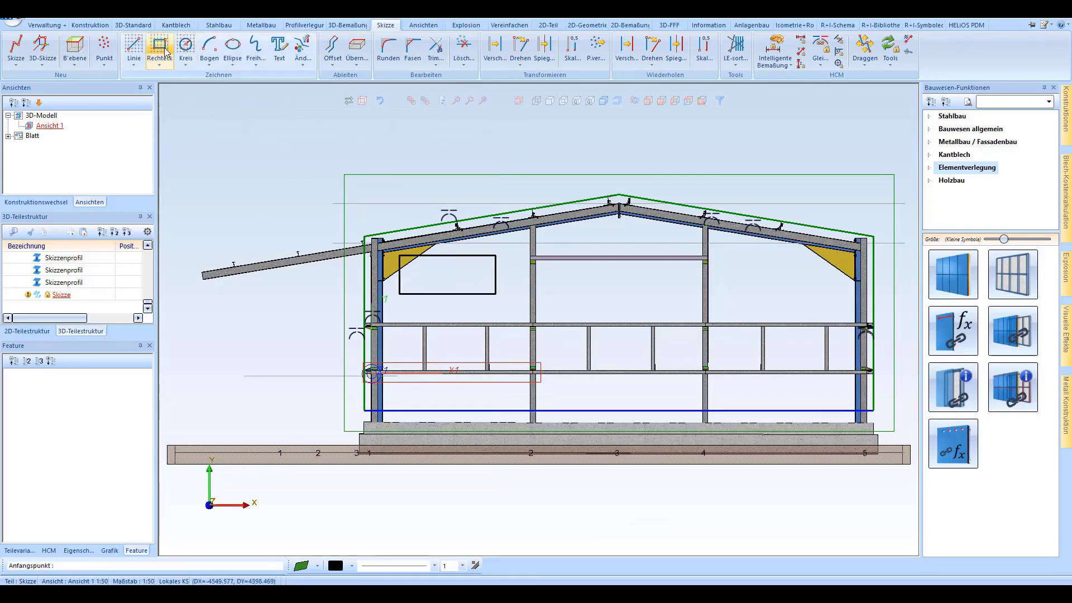
pyautogui.click(725, 250)
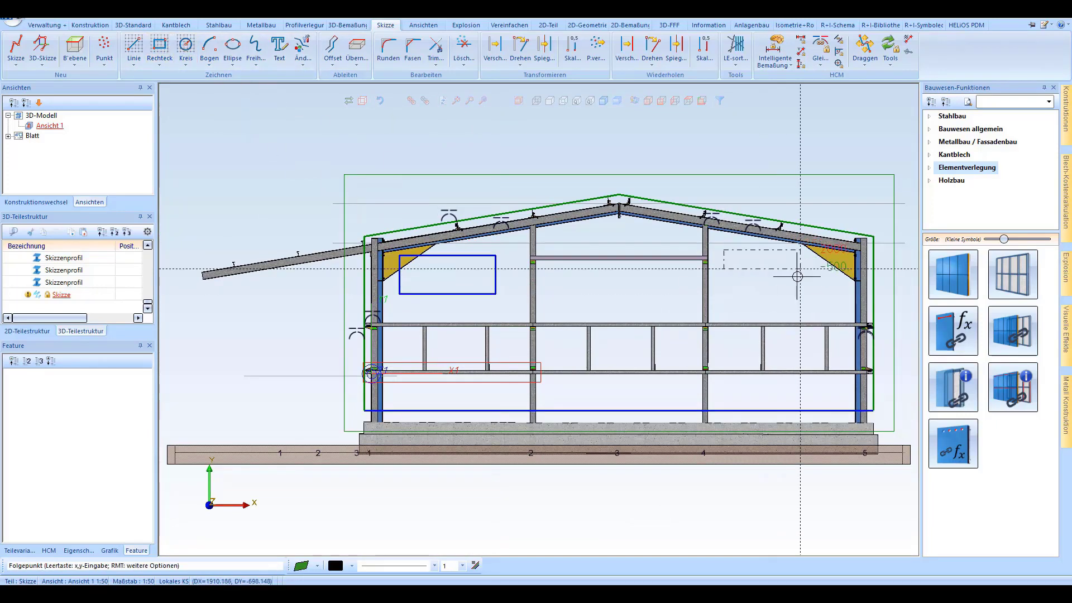
pyautogui.click(839, 294)
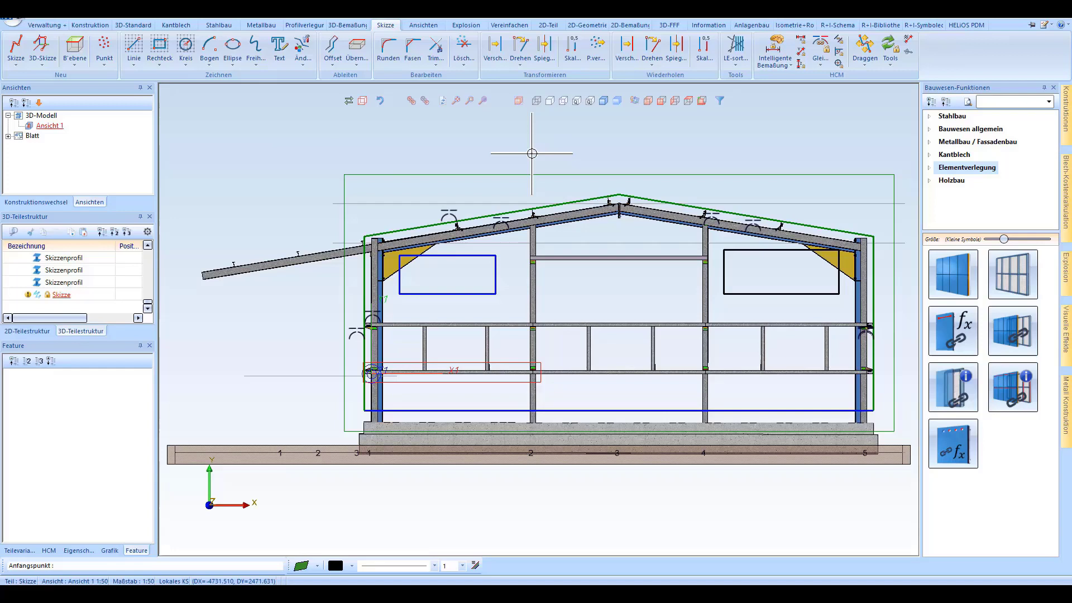
pyautogui.press('Escape')
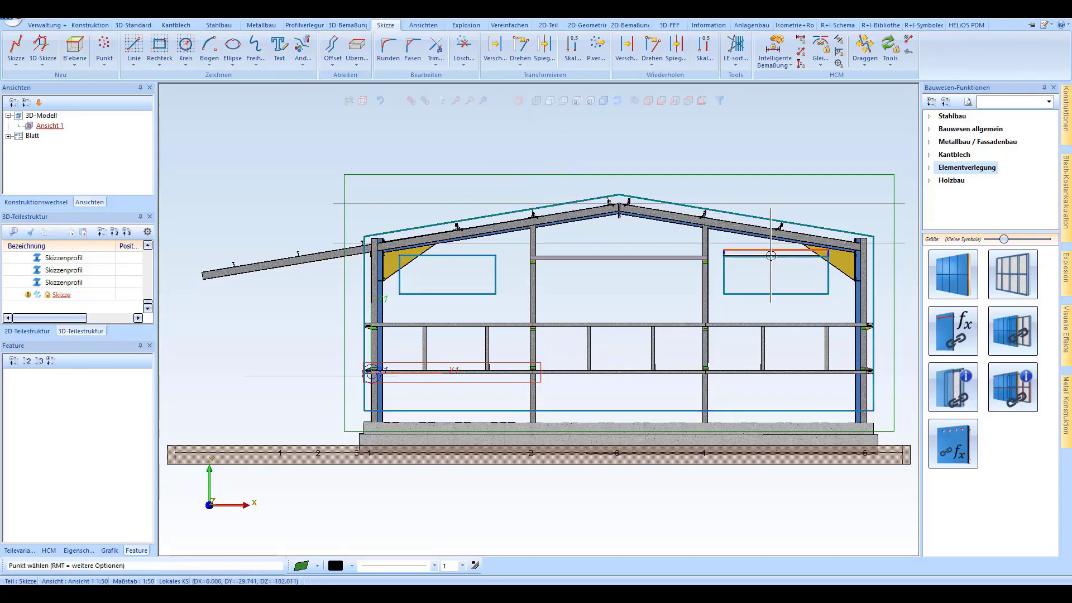
pyautogui.click(775, 294)
pyautogui.click(776, 295)
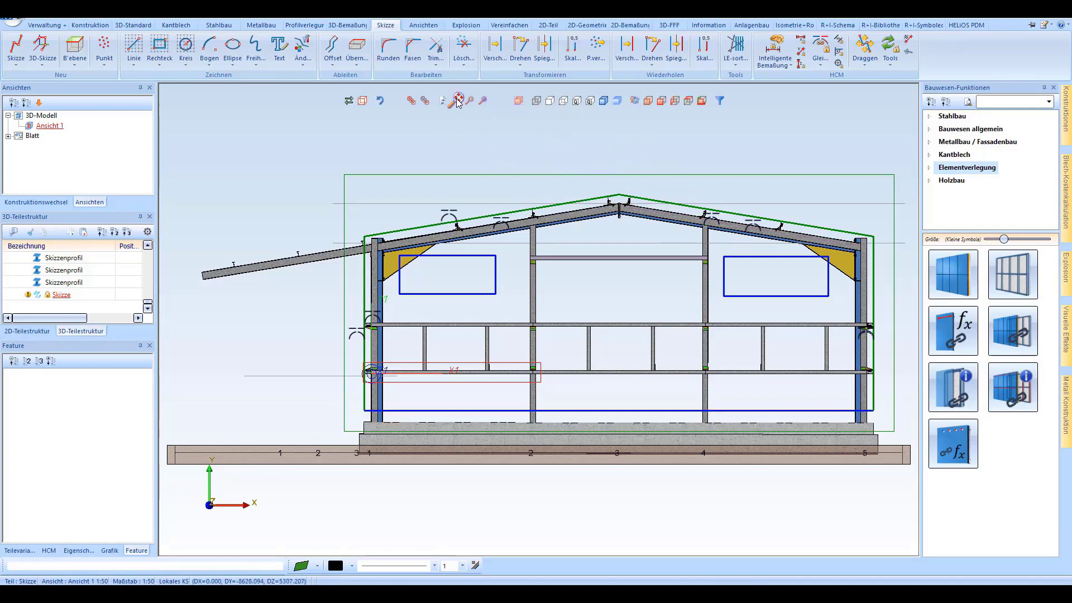
# Start profile laying and pick the Montana MTW V ML 120/1000 wall sandwich panel.
pyautogui.click(300, 30)
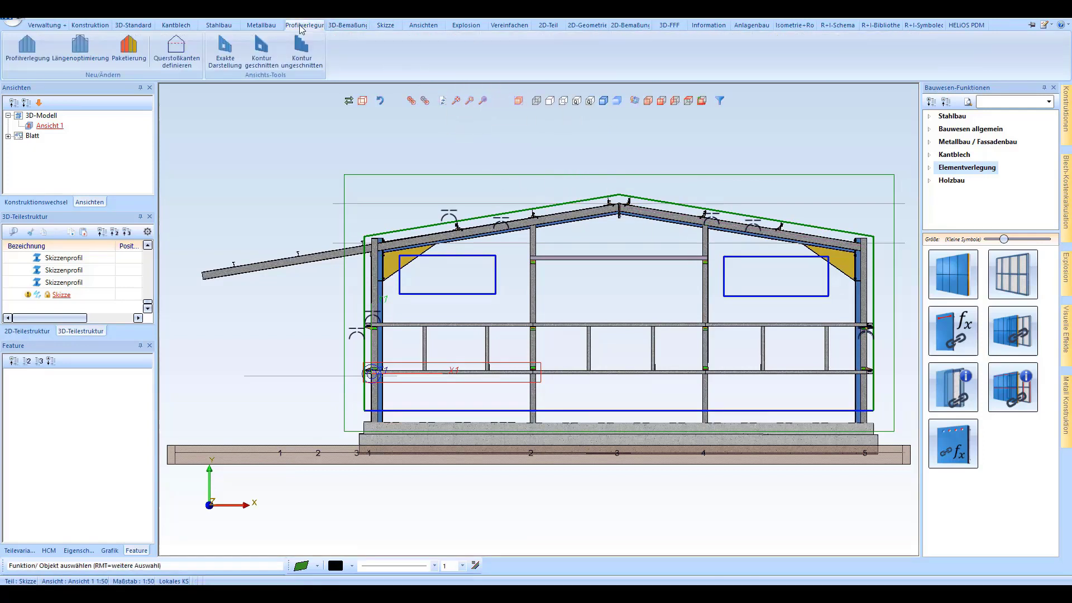
pyautogui.click(28, 48)
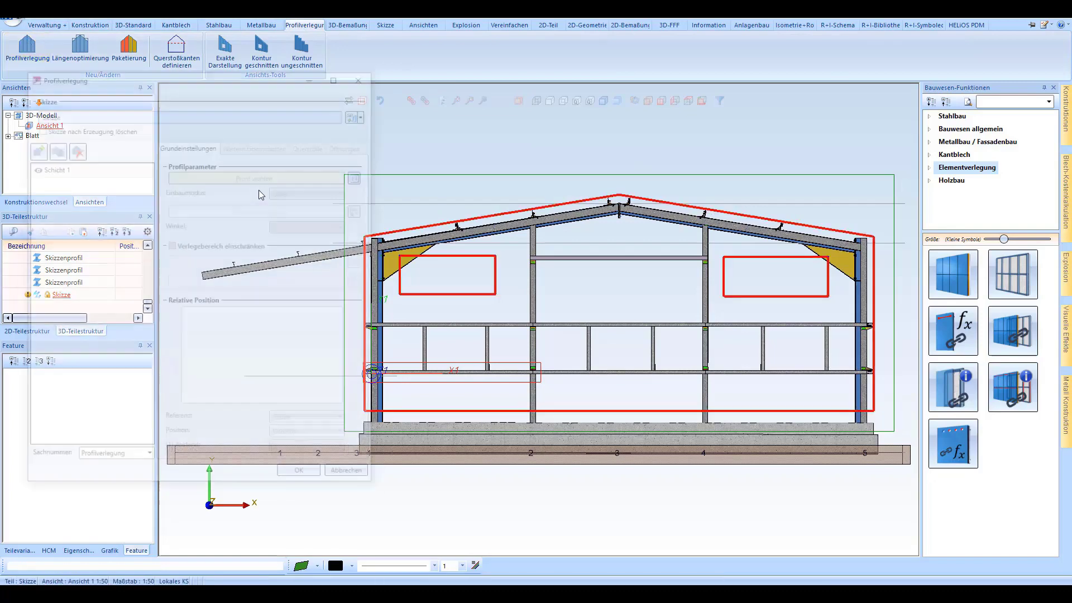
pyautogui.click(359, 176)
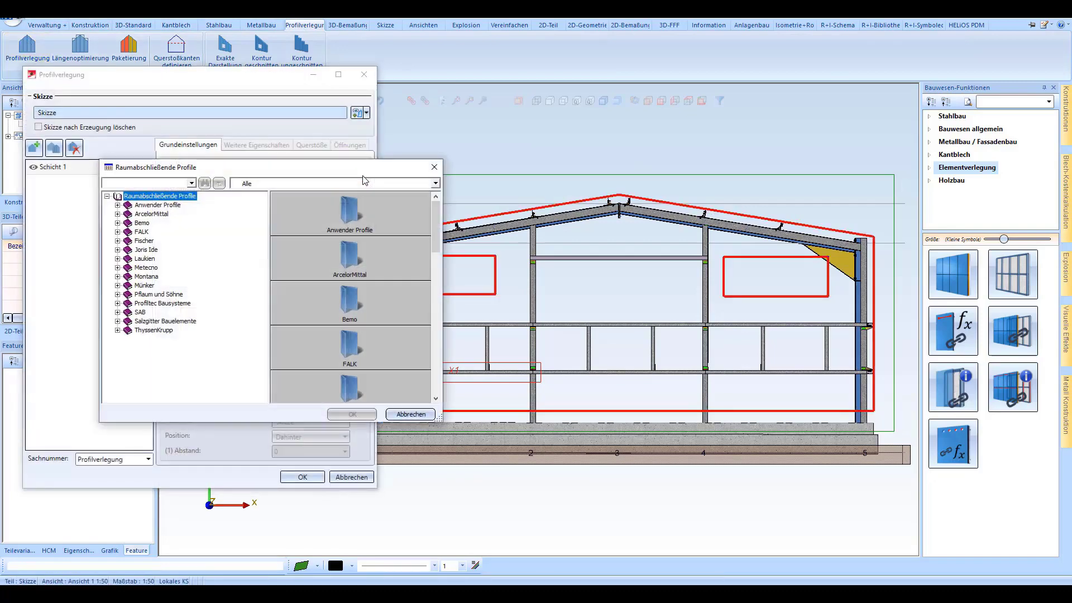
pyautogui.click(118, 276)
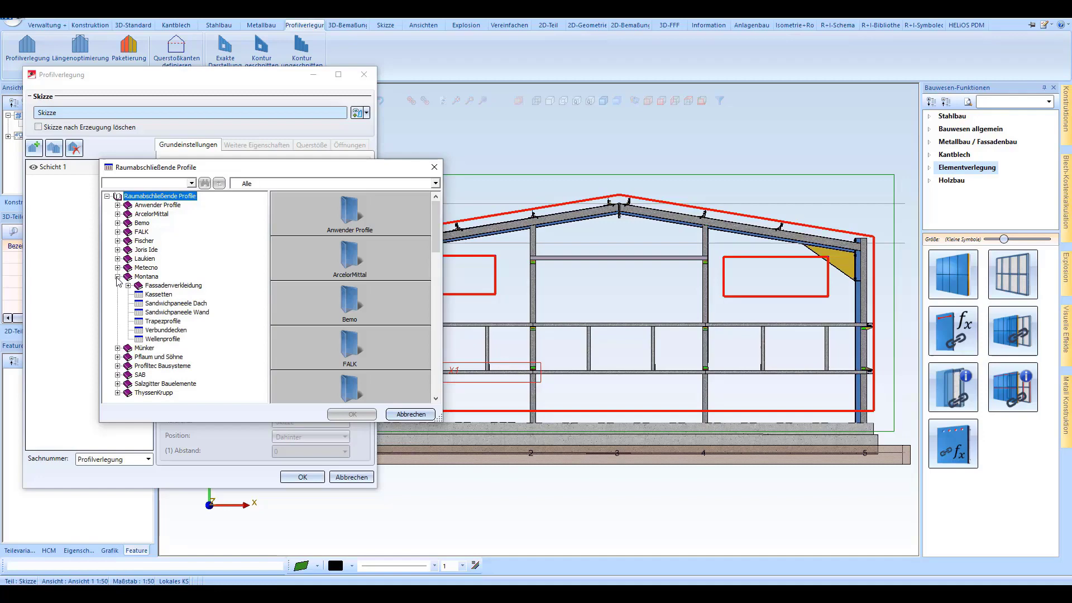
pyautogui.click(167, 312)
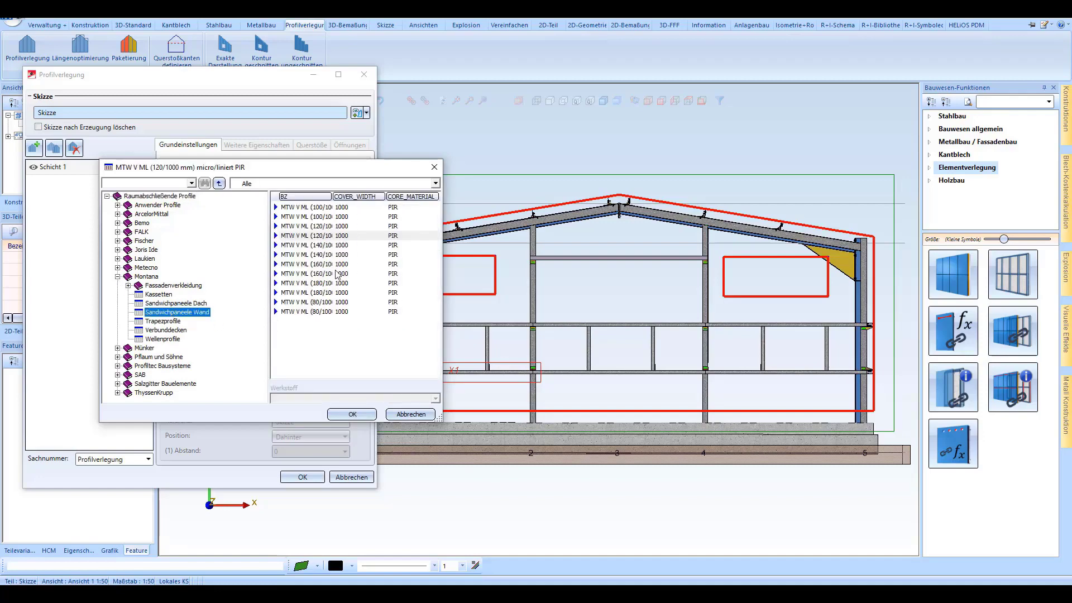
pyautogui.click(347, 239)
pyautogui.click(353, 415)
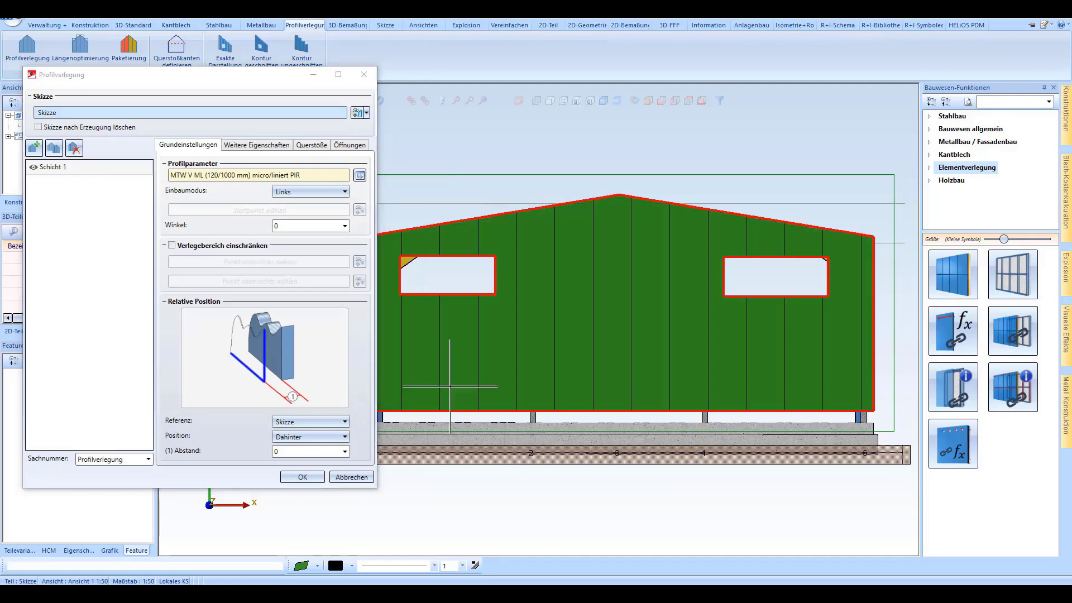
pyautogui.scroll(-1, 599, 285)
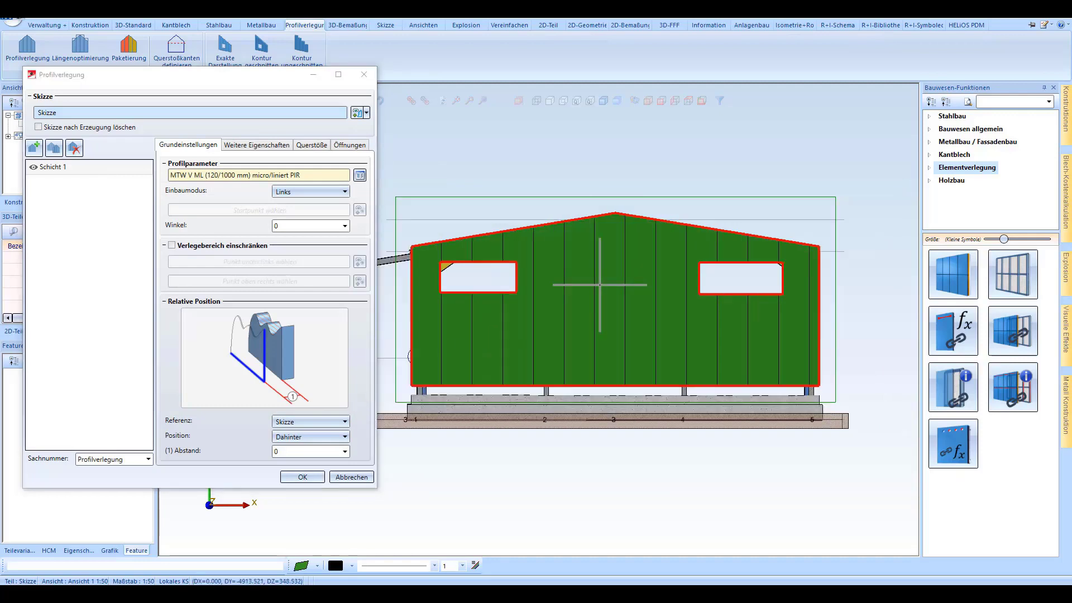
# Set panel position to Davor and installation mode to Startpunkt.
pyautogui.click(292, 437)
pyautogui.click(286, 454)
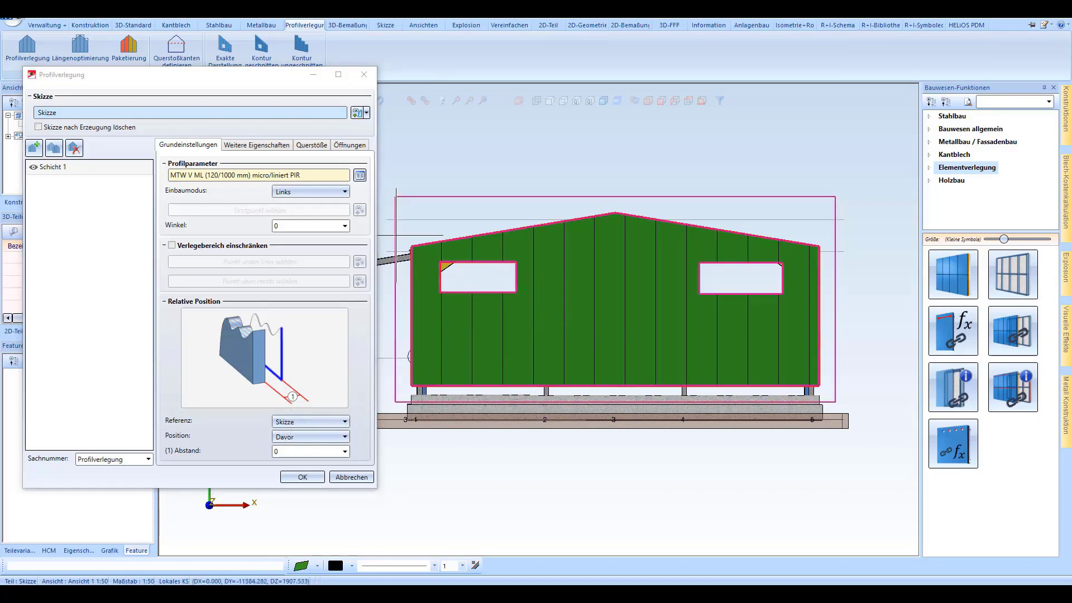
pyautogui.click(296, 195)
pyautogui.click(292, 208)
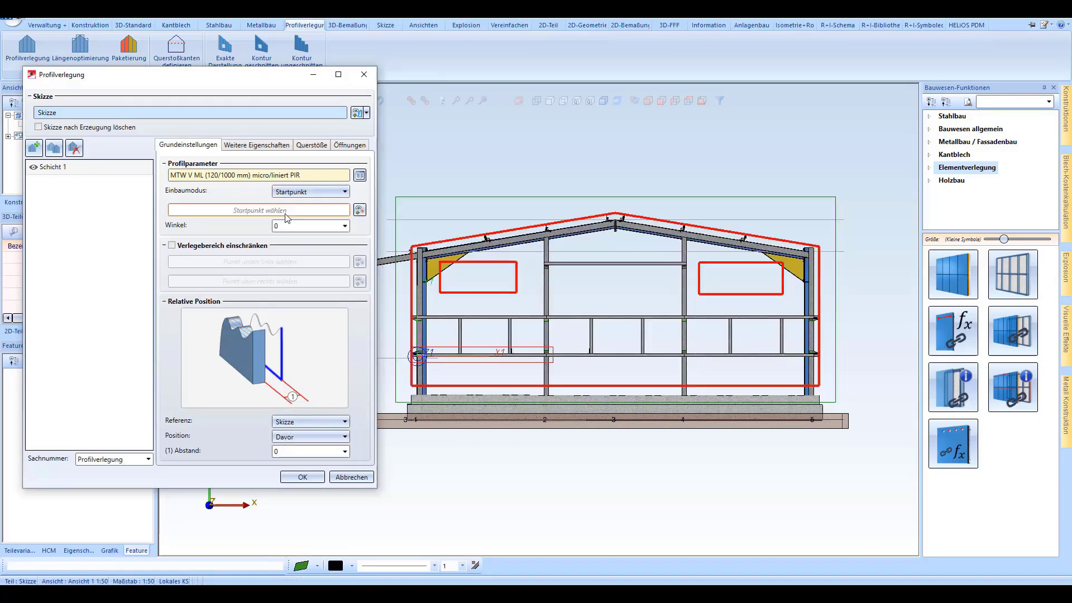
# Pick the wall's top-left corner as the laying start point.
pyautogui.click(615, 209)
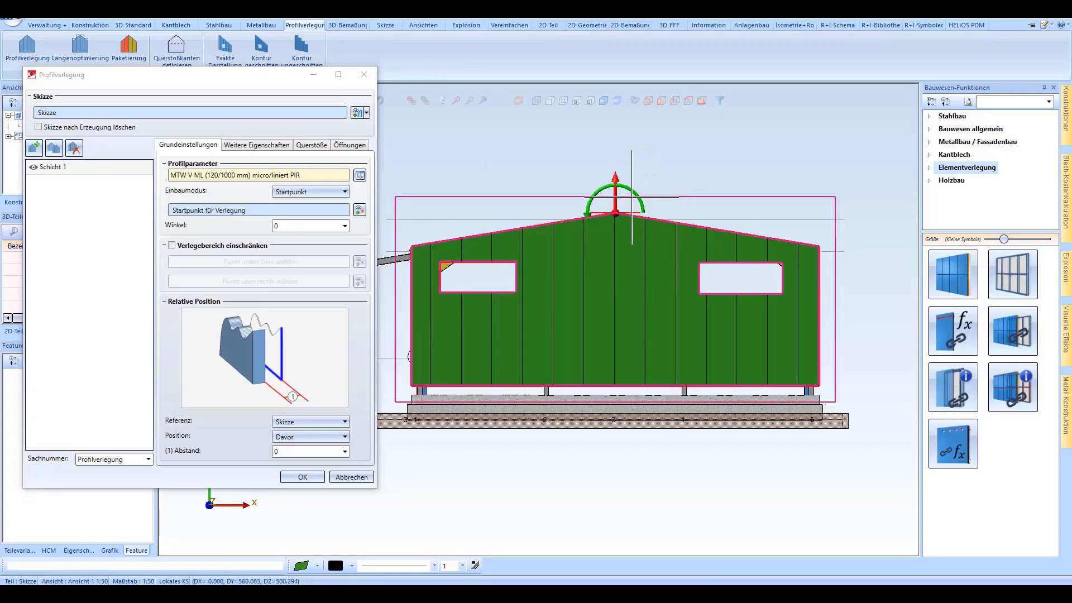
pyautogui.click(358, 208)
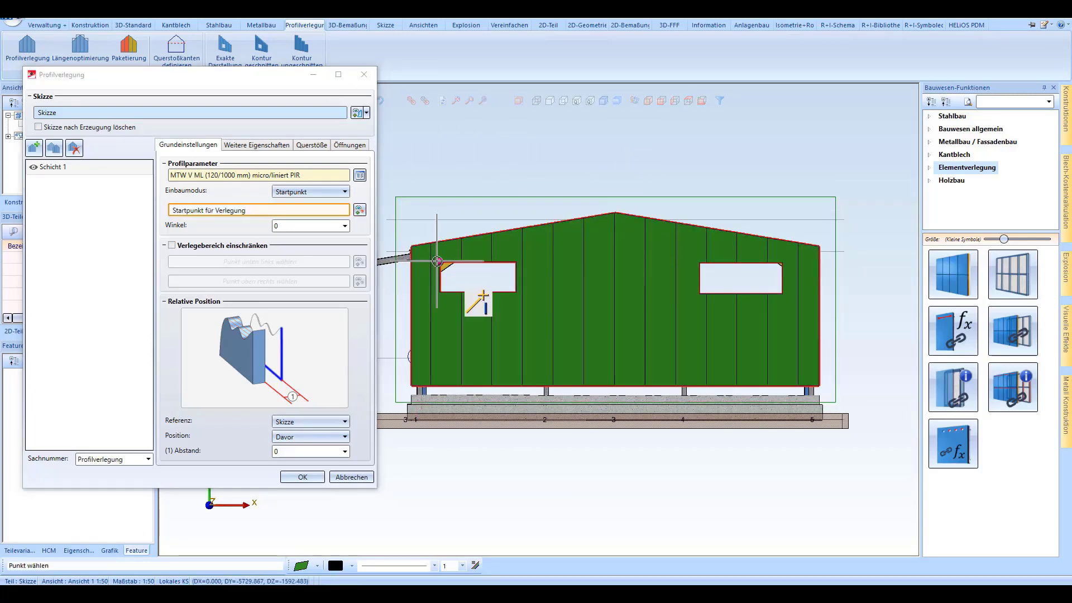
pyautogui.click(441, 264)
pyautogui.click(359, 209)
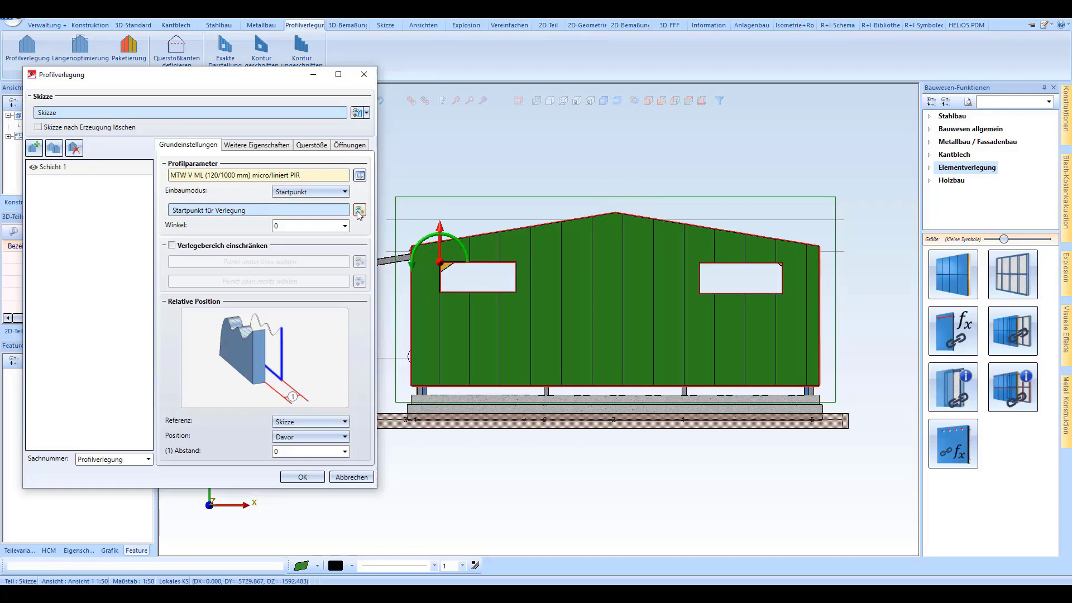
pyautogui.click(412, 244)
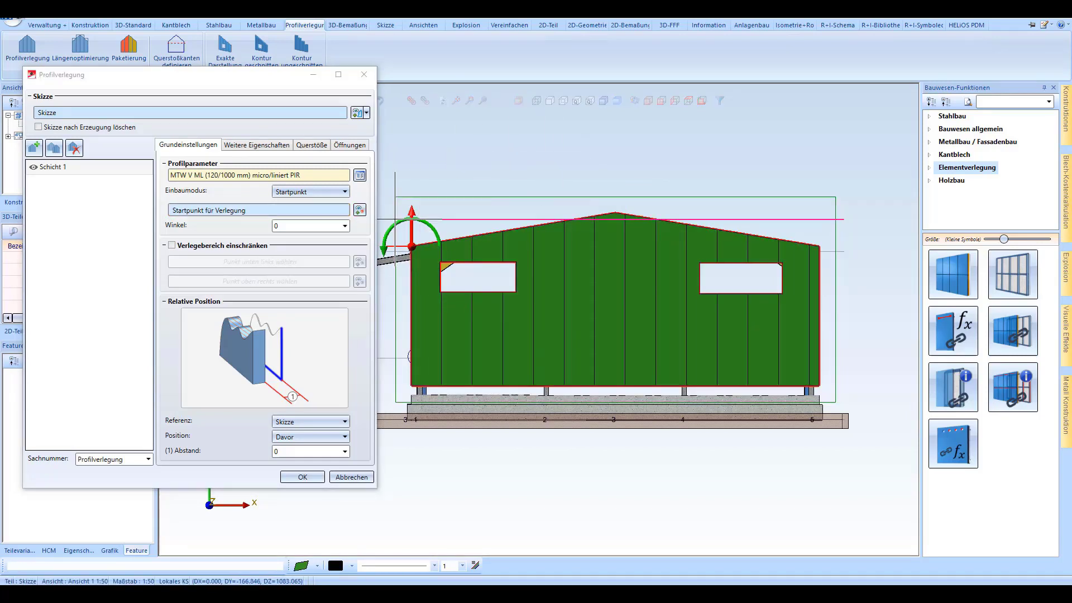
# Keep the laying angle at 0 and set the cut extension to 30.
pyautogui.click(287, 227)
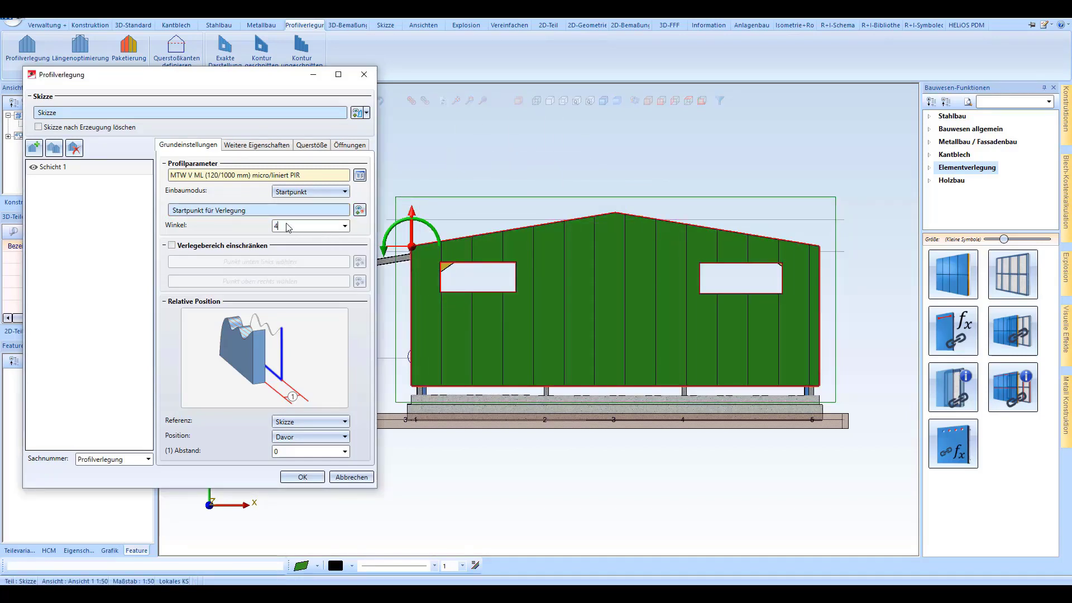
pyautogui.write('5')
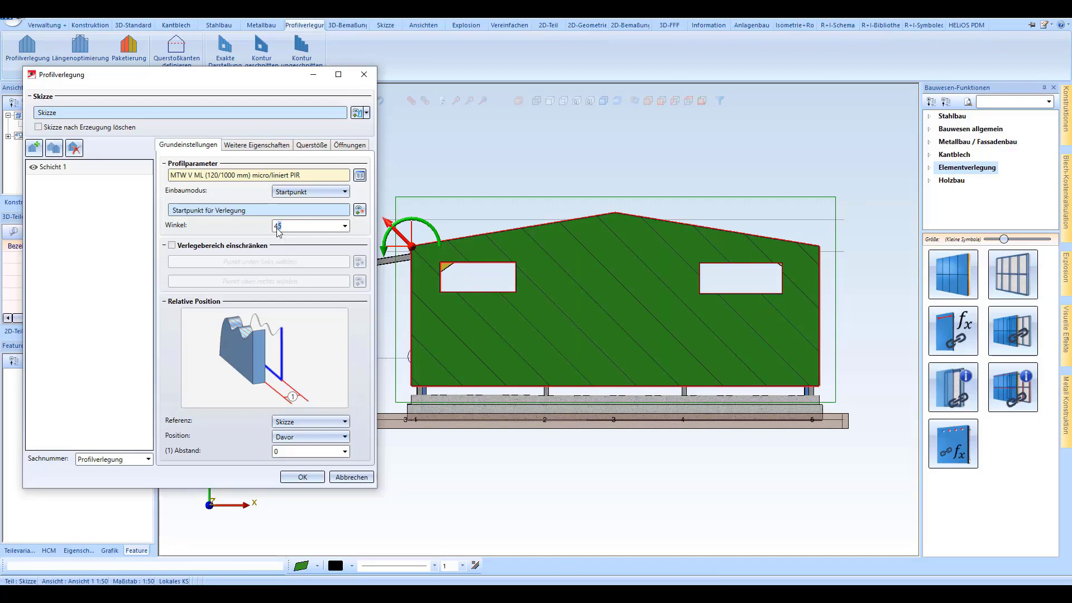
pyautogui.write('0')
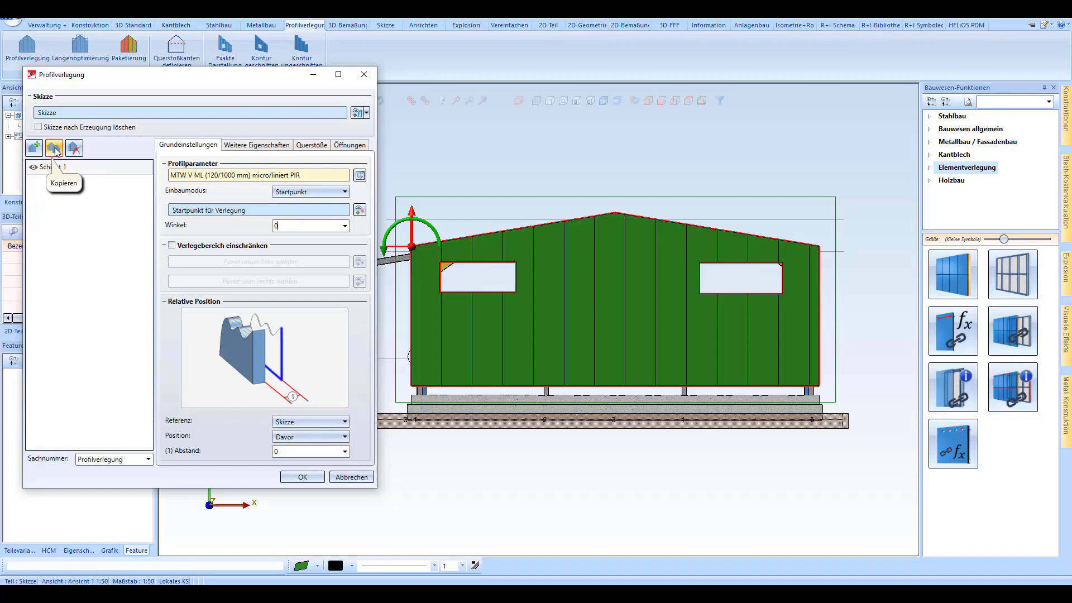
pyautogui.click(259, 147)
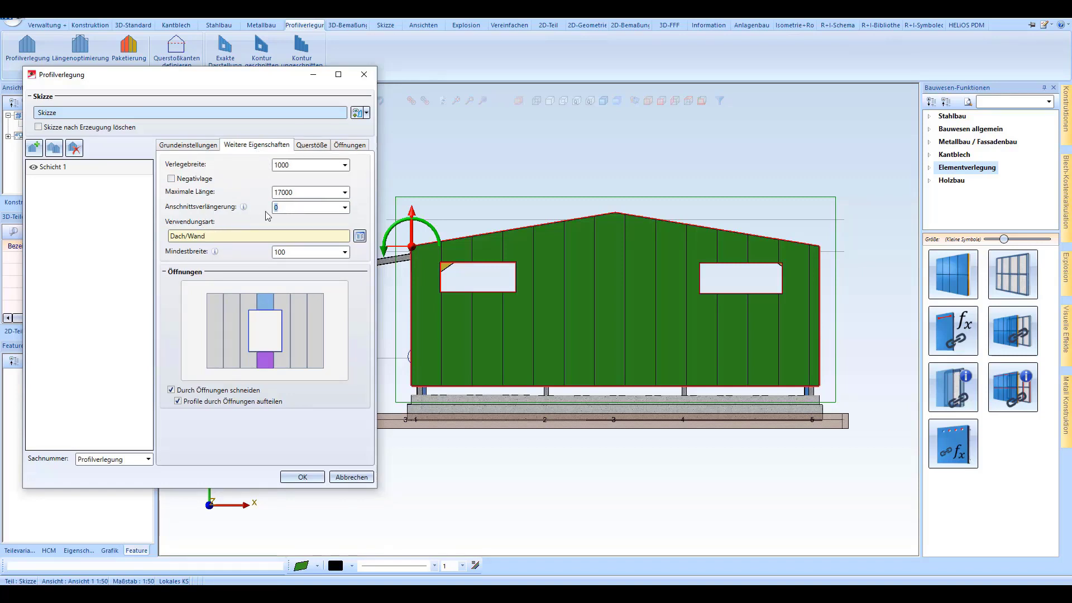
pyautogui.write('0')
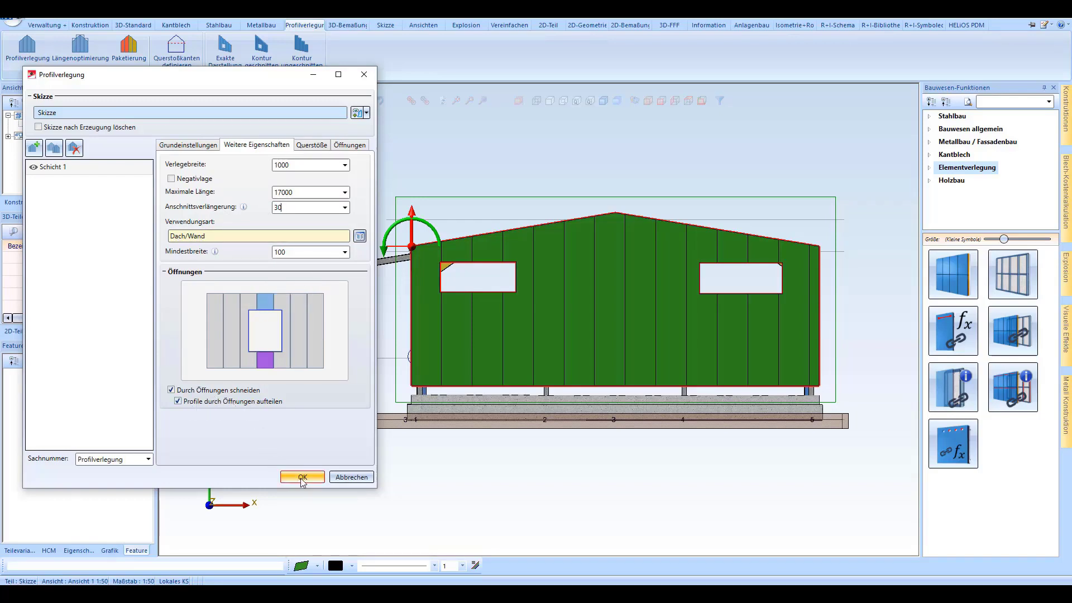
pyautogui.click(314, 146)
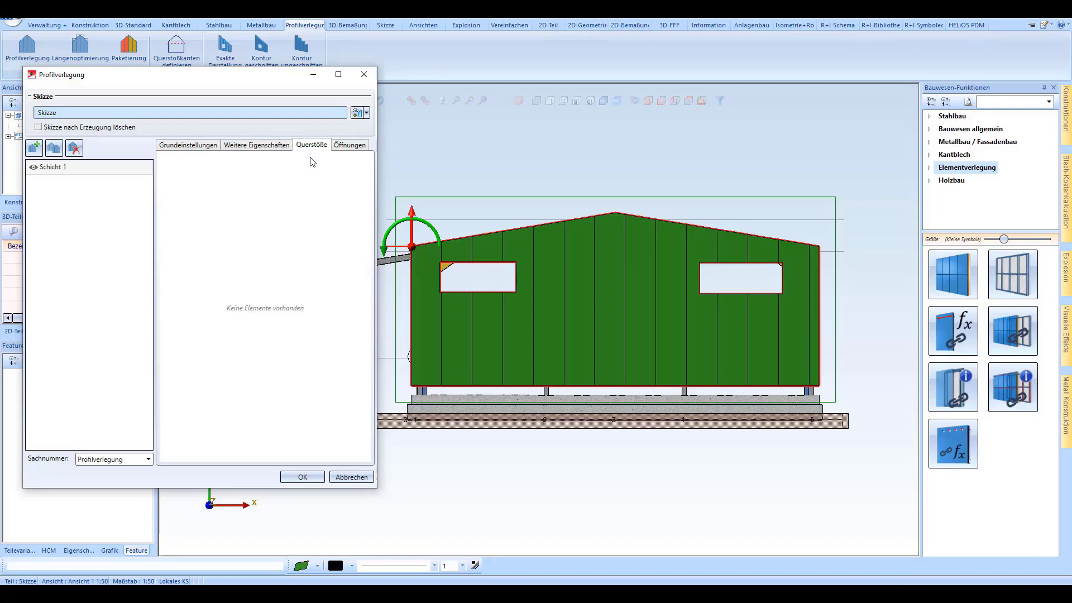
# Give the left window opening 100 clearance at its top and right edges.
pyautogui.click(349, 146)
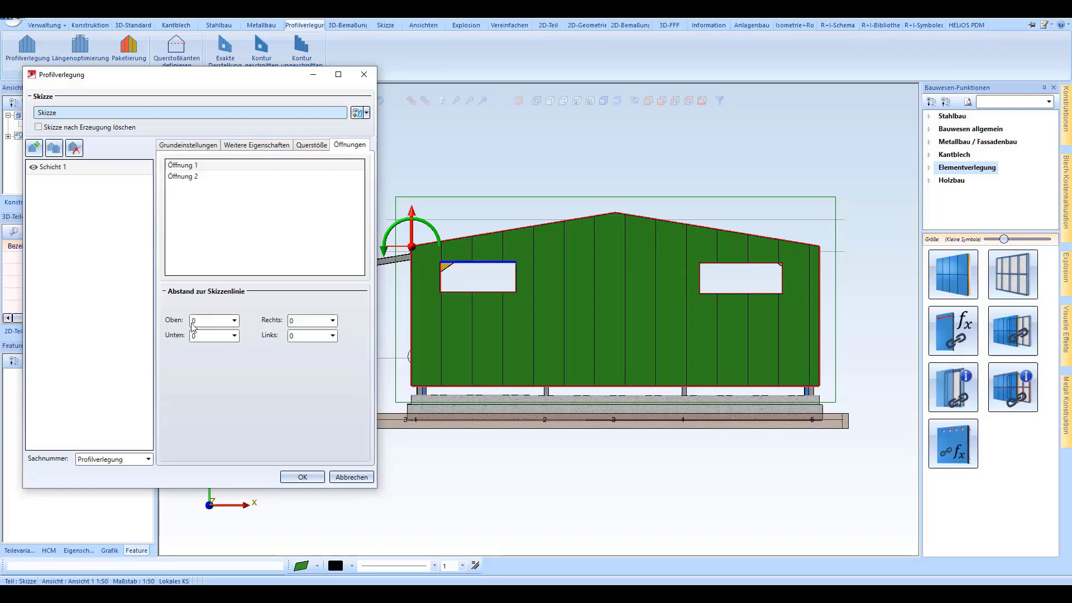
pyautogui.write('100')
pyautogui.click(301, 320)
pyautogui.write('100')
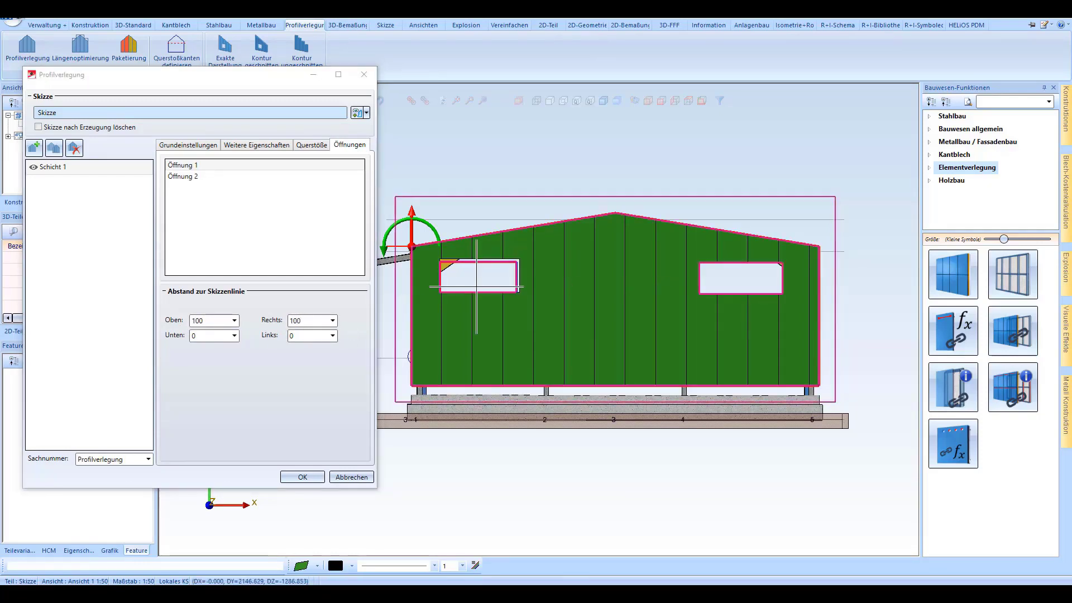
pyautogui.click(274, 335)
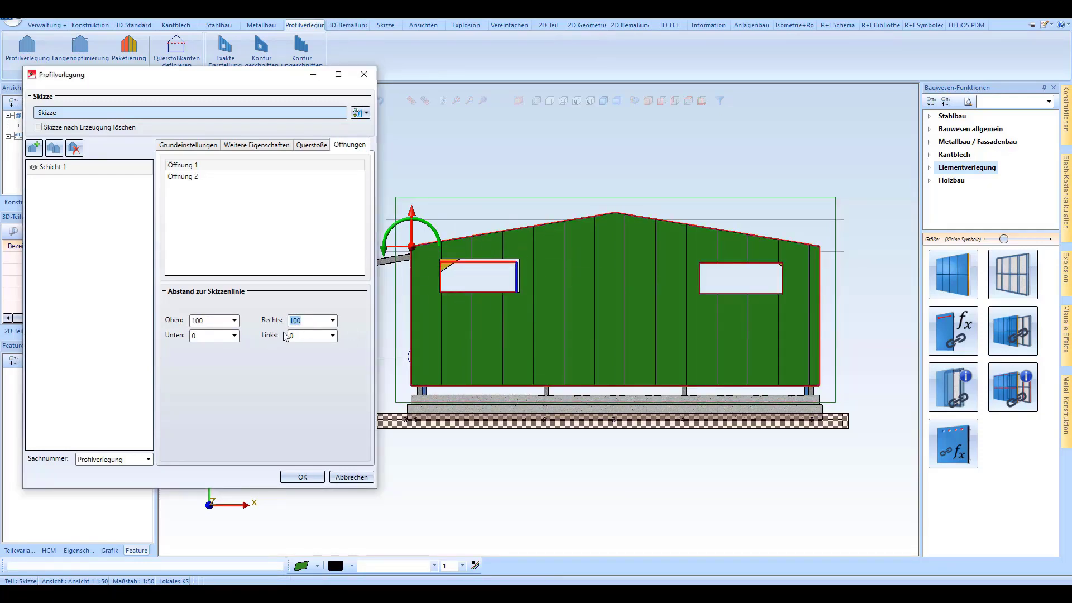
pyautogui.write('0')
pyautogui.doubleClick(196, 324)
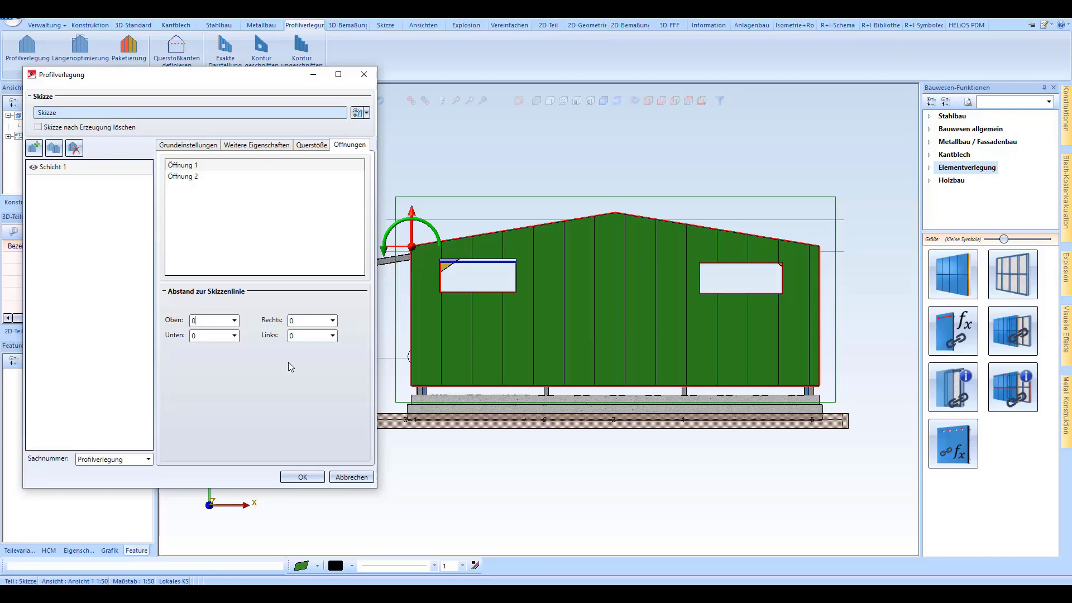
pyautogui.click(366, 114)
# Draw a horizontal line across the wall and define it as the cross-joint edge.
pyautogui.click(391, 125)
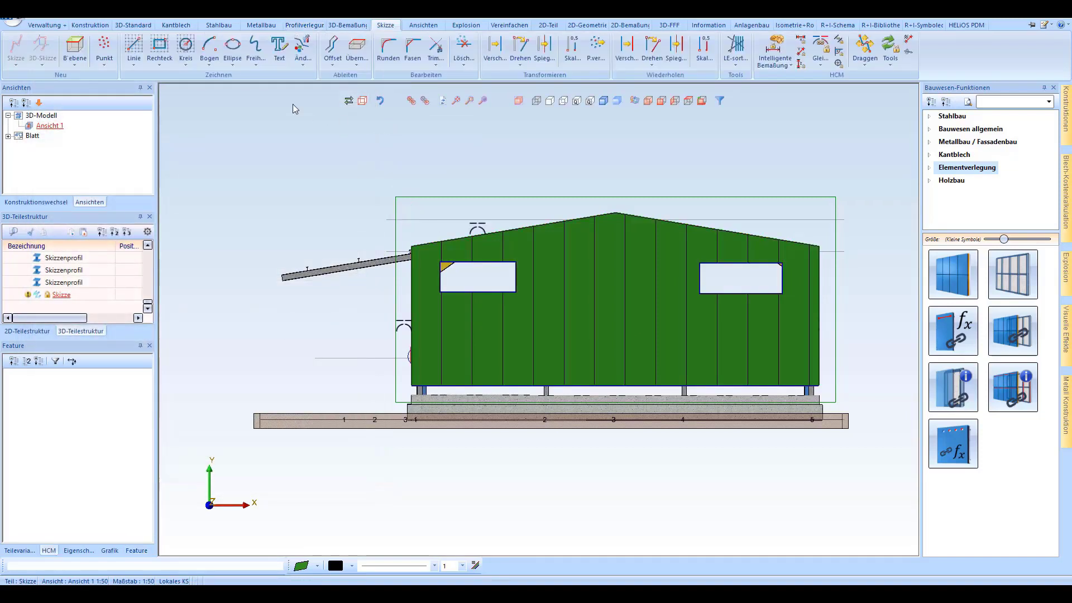
pyautogui.click(379, 314)
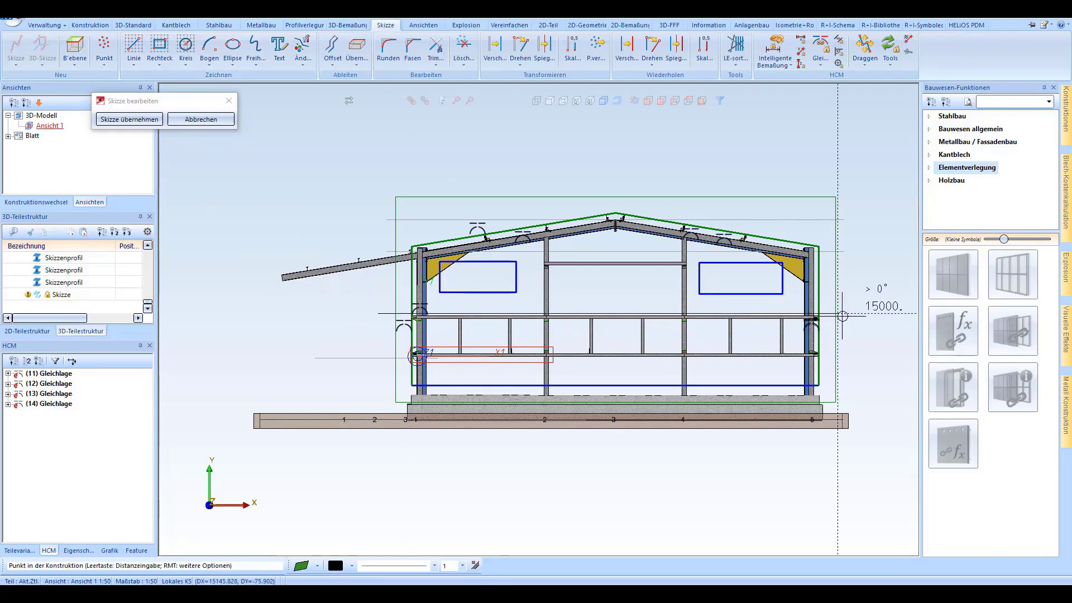
pyautogui.click(868, 315)
pyautogui.press('Escape')
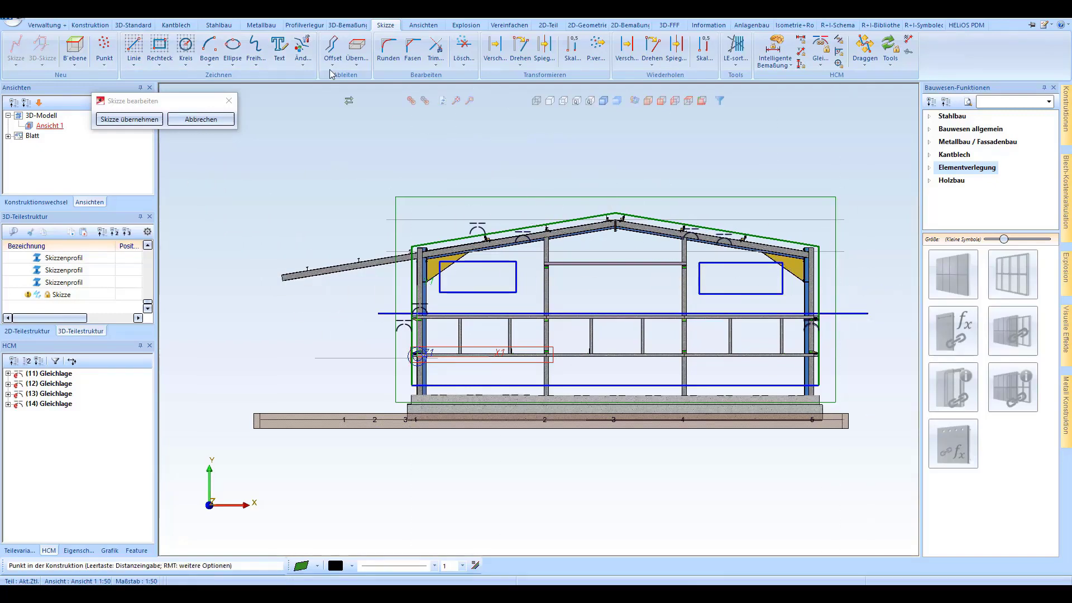
pyautogui.click(304, 26)
pyautogui.click(172, 48)
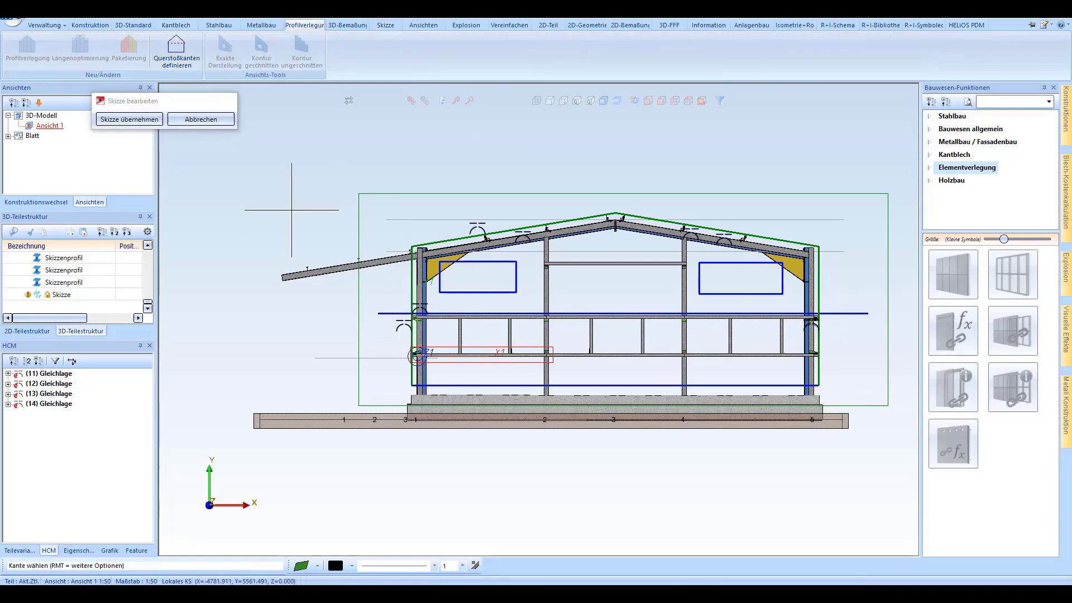
pyautogui.click(386, 314)
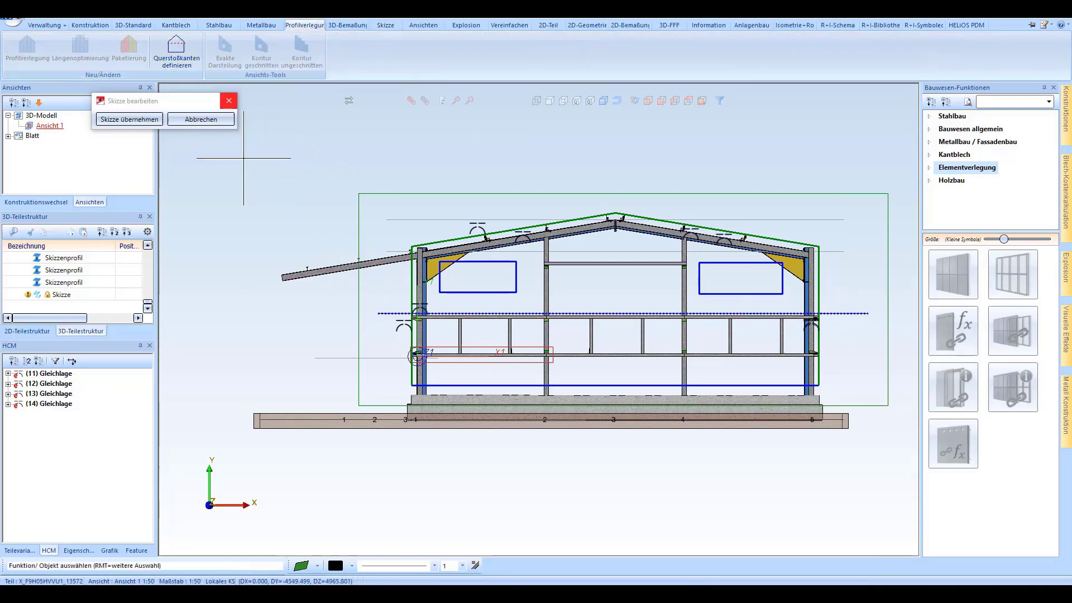
# Accept the edited sketch and try overlapping and butt cross-joint types.
pyautogui.click(129, 119)
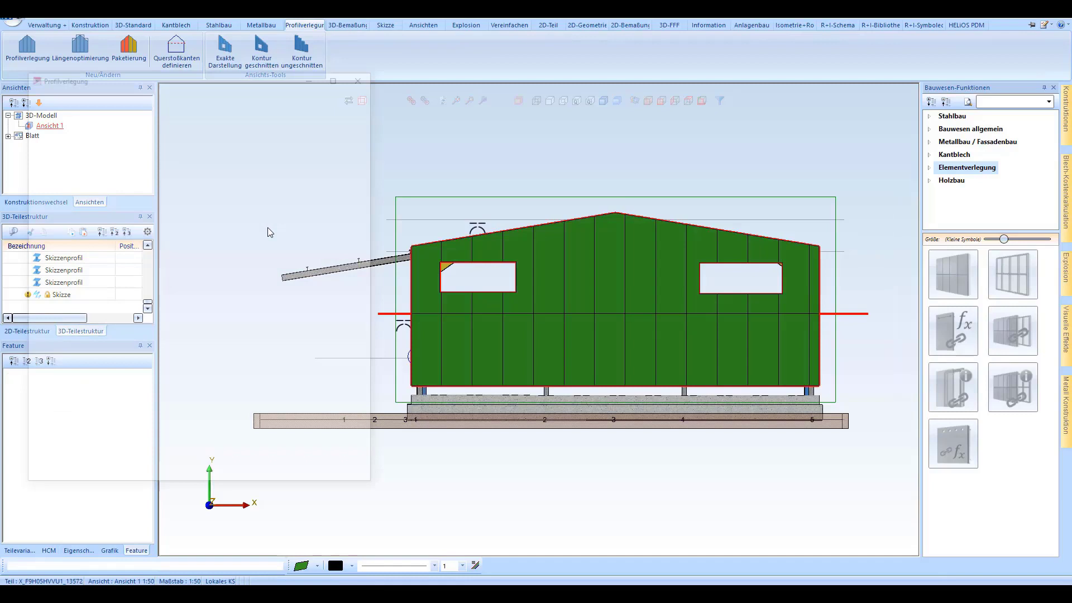
pyautogui.click(315, 145)
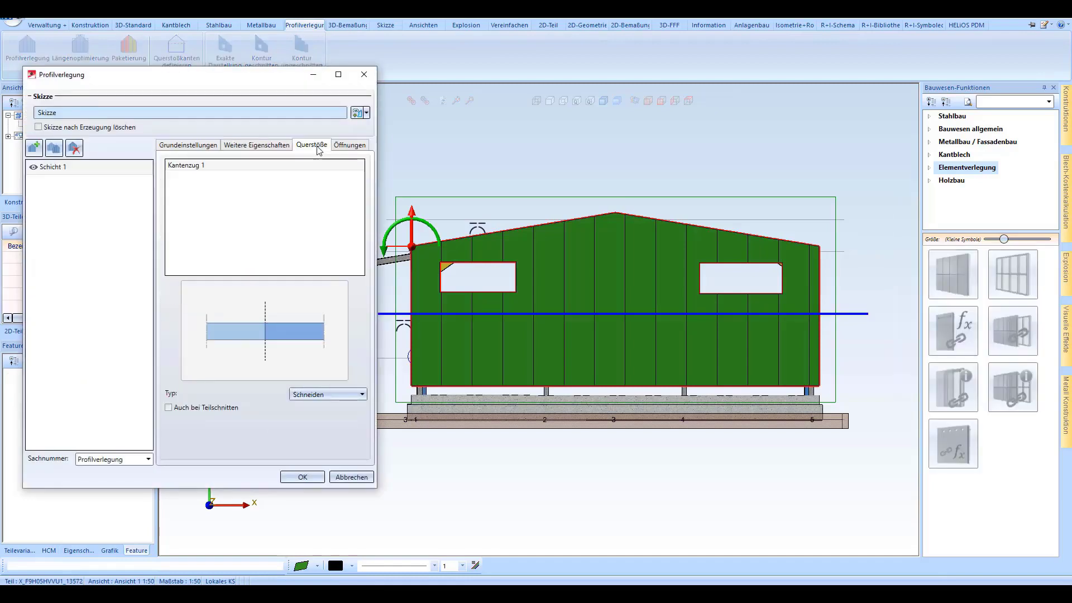
pyautogui.click(306, 395)
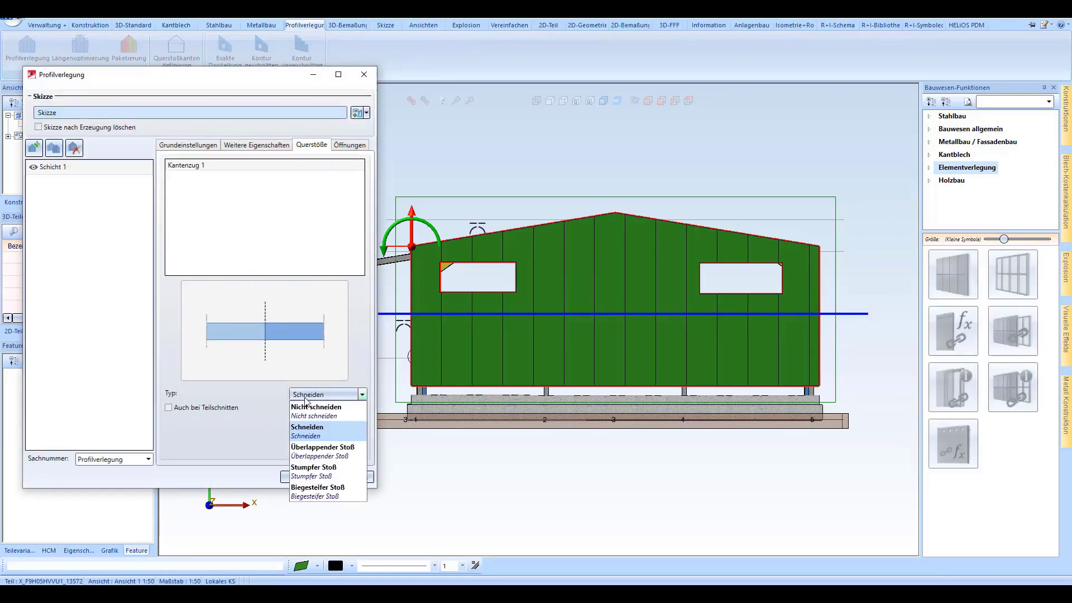
pyautogui.click(319, 451)
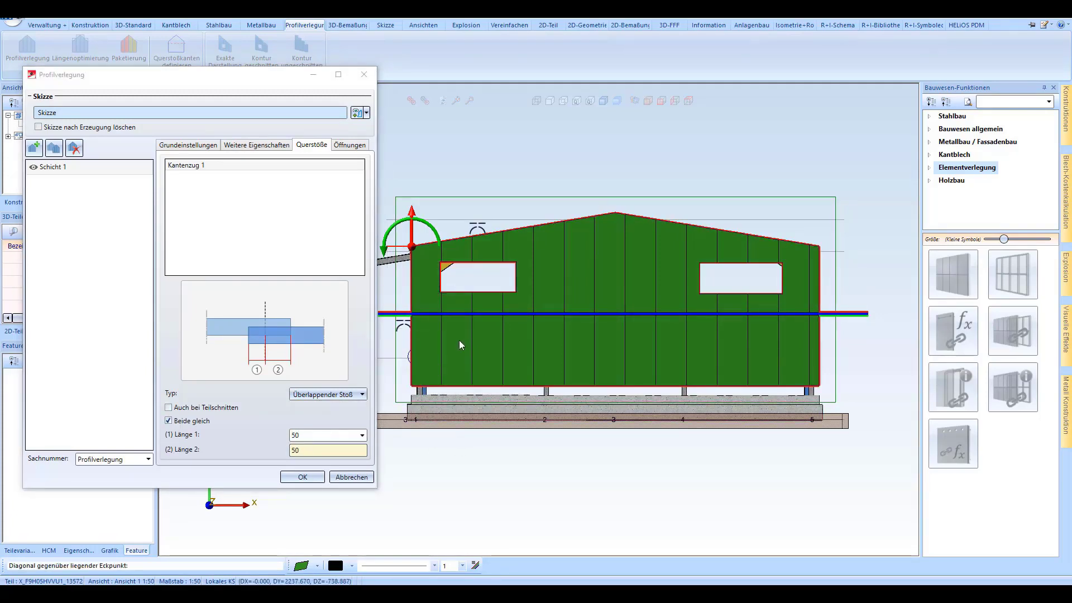
pyautogui.scroll(5, 459, 340)
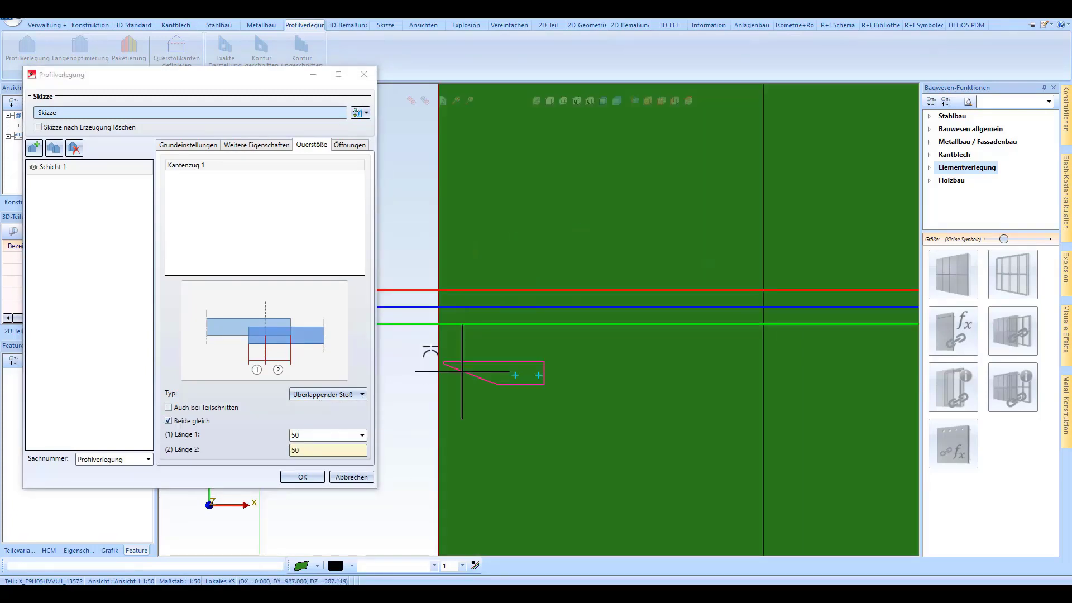
pyautogui.click(321, 395)
pyautogui.click(320, 472)
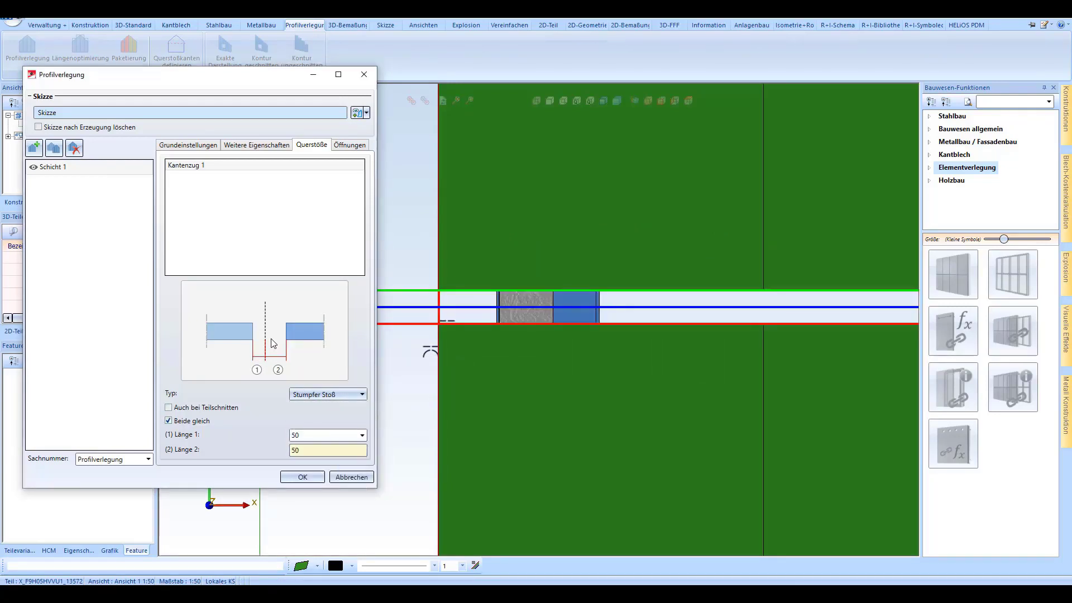
# Settle on a butt joint with lengths of 50 and apply the panel layout.
pyautogui.click(321, 395)
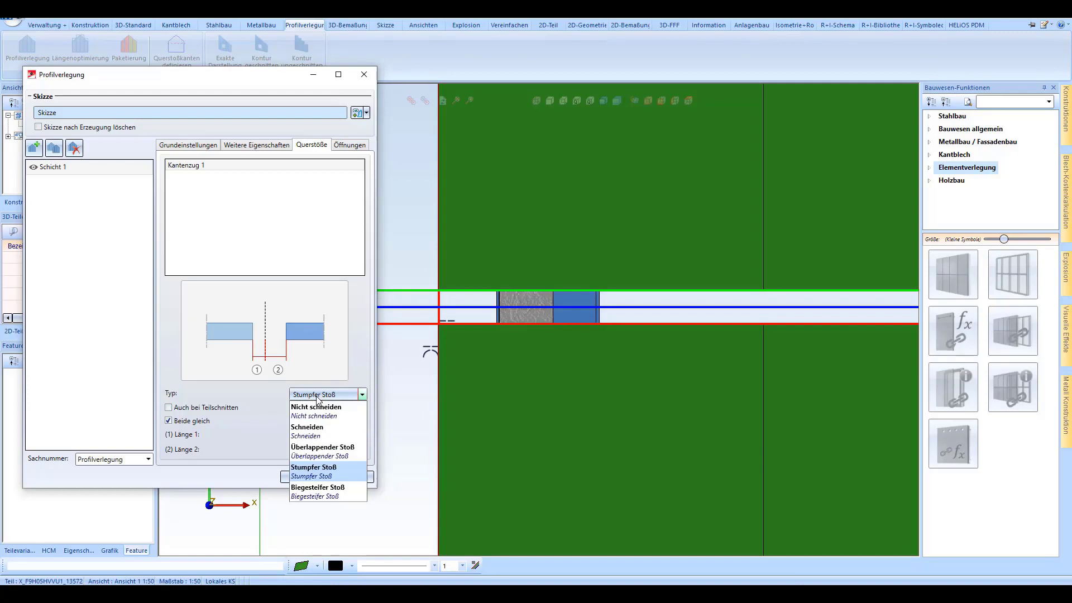
pyautogui.click(316, 491)
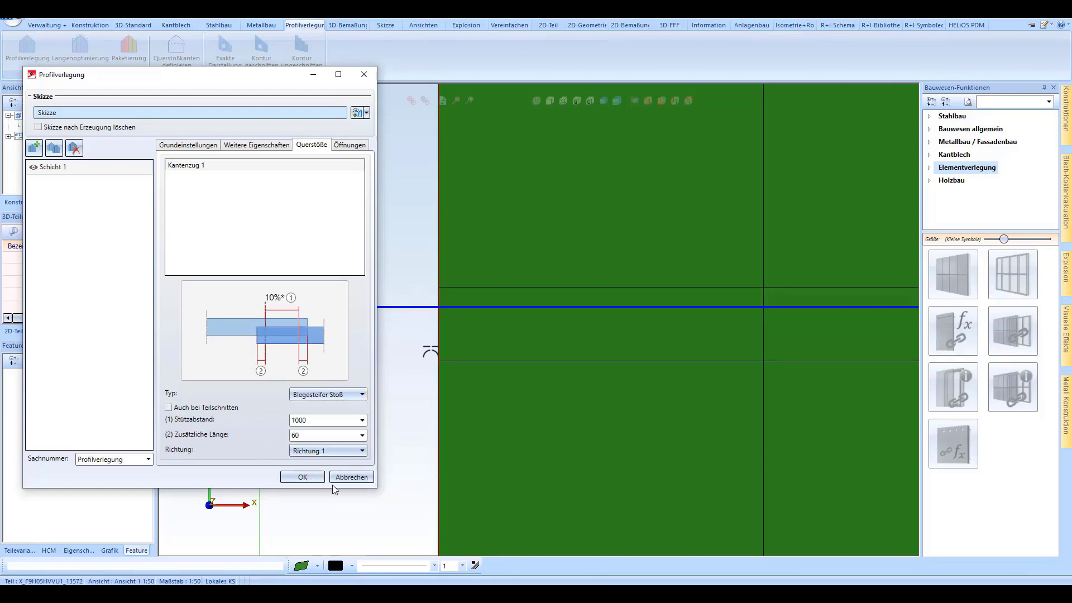
pyautogui.click(321, 396)
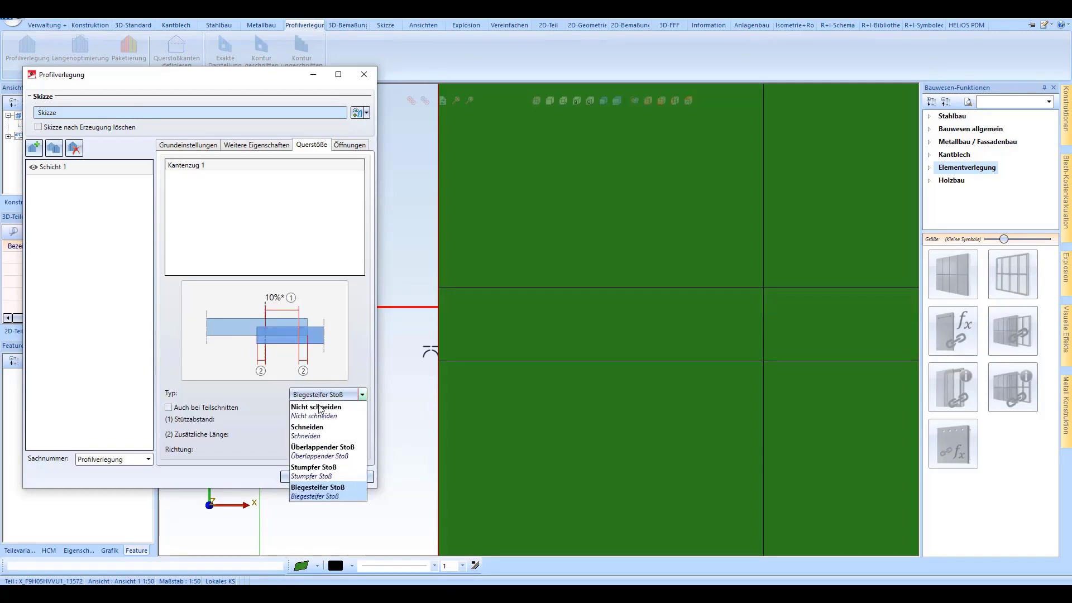
pyautogui.click(318, 471)
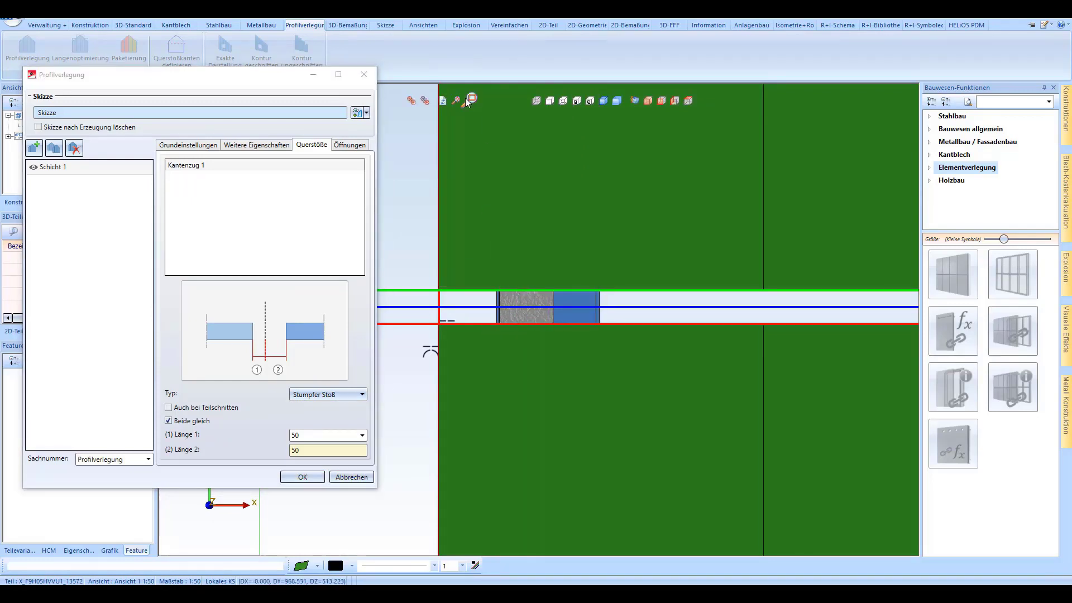
pyautogui.click(469, 100)
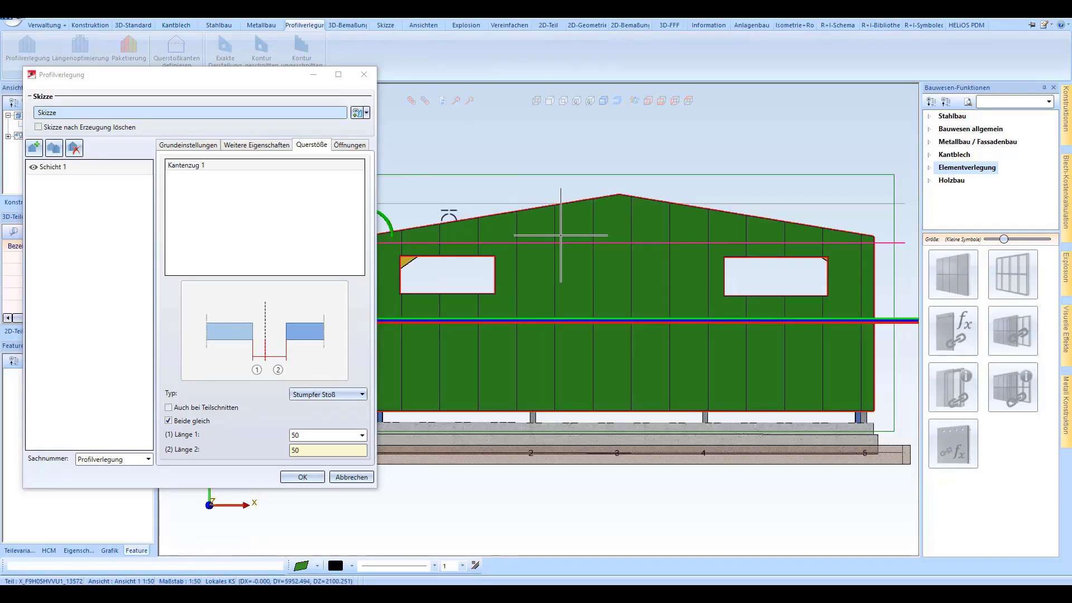
pyautogui.click(302, 477)
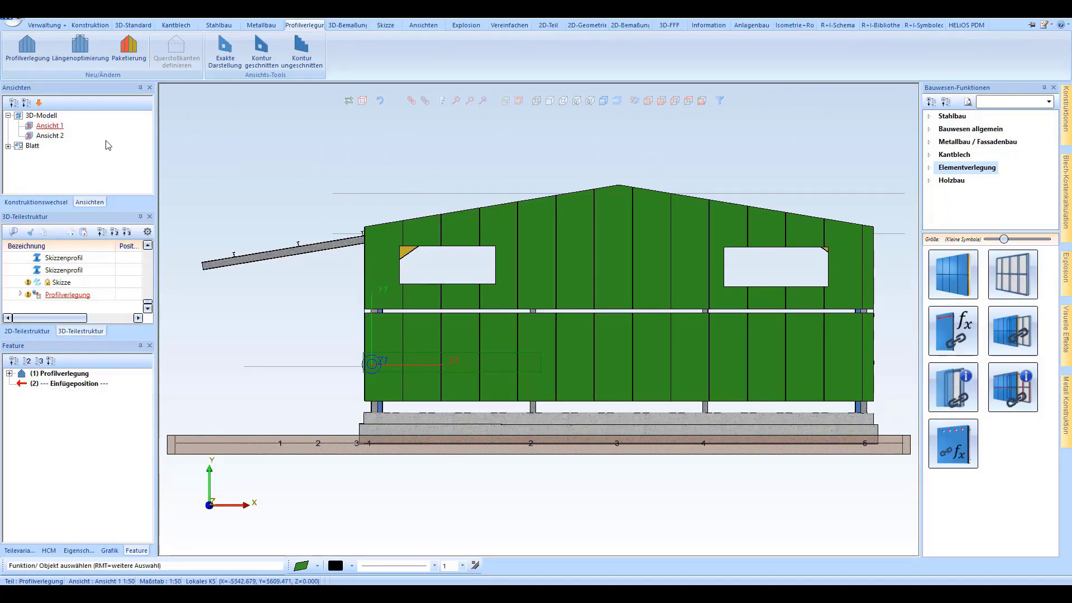
# Switch to front view 2 and try exact and uncut contour panel displays.
pyautogui.moveTo(423, 299)
pyautogui.mouseDown(button='middle')
pyautogui.moveTo(457, 299)
pyautogui.moveTo(435, 285)
pyautogui.mouseUp(button='middle')
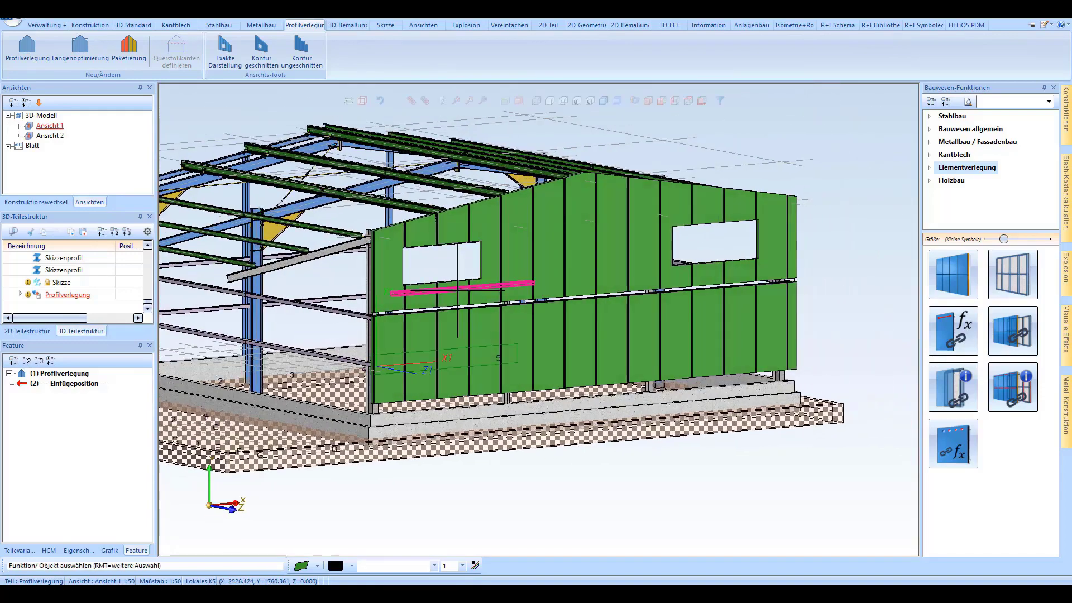
pyautogui.doubleClick(48, 136)
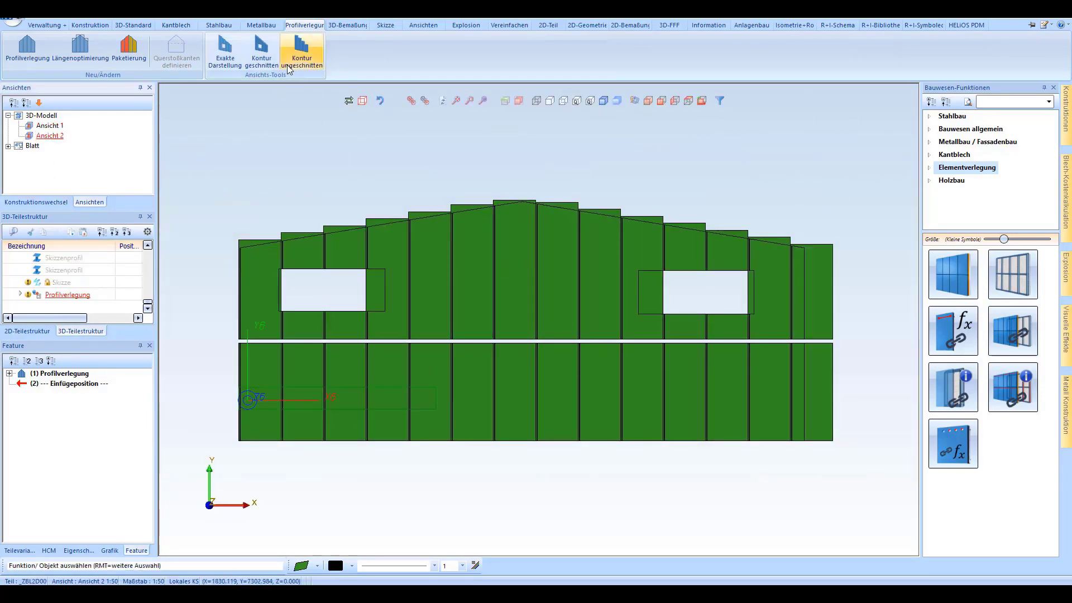
pyautogui.click(218, 52)
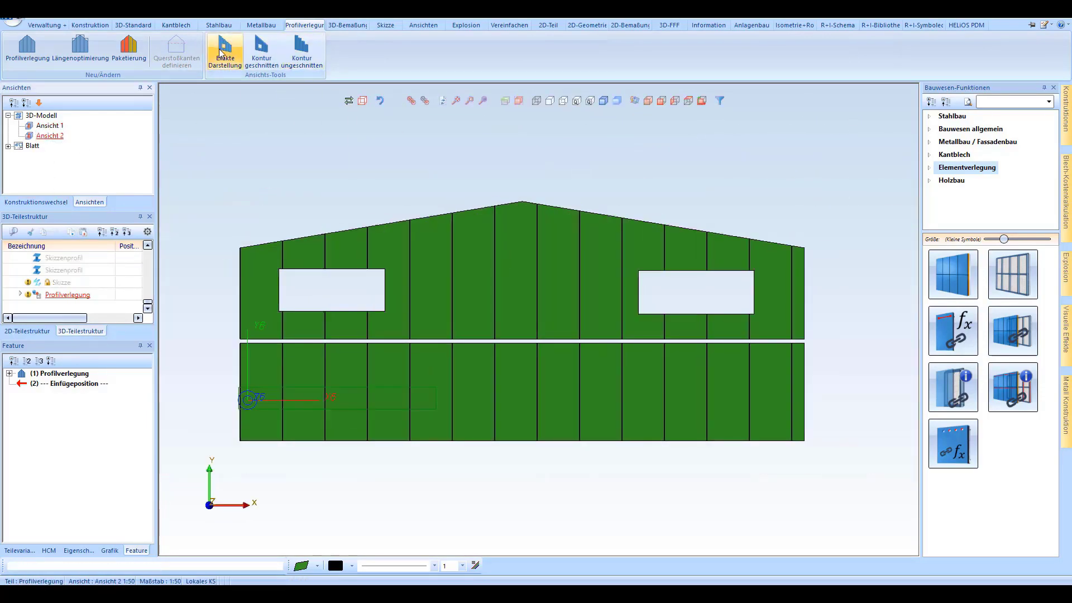
pyautogui.click(262, 55)
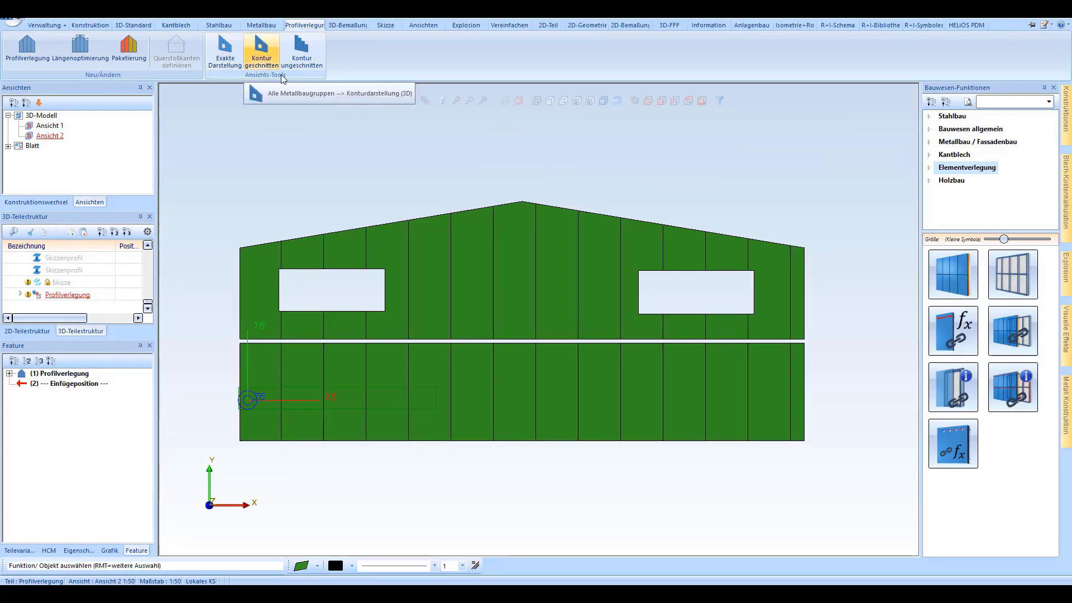
pyautogui.click(302, 52)
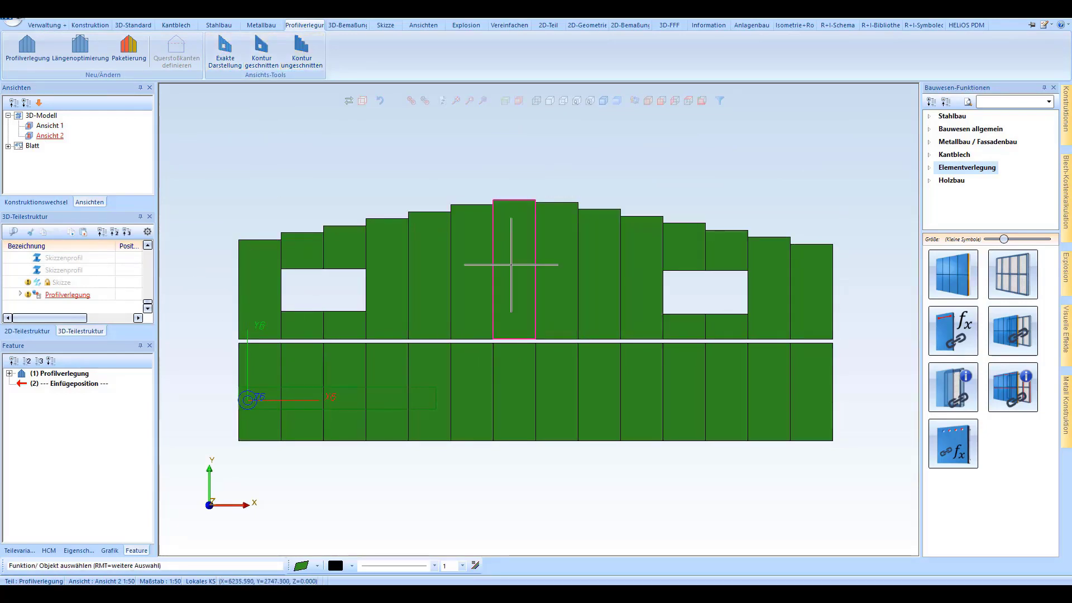
# Show the panels as thin cut contours and bring up length optimization.
pyautogui.click(550, 101)
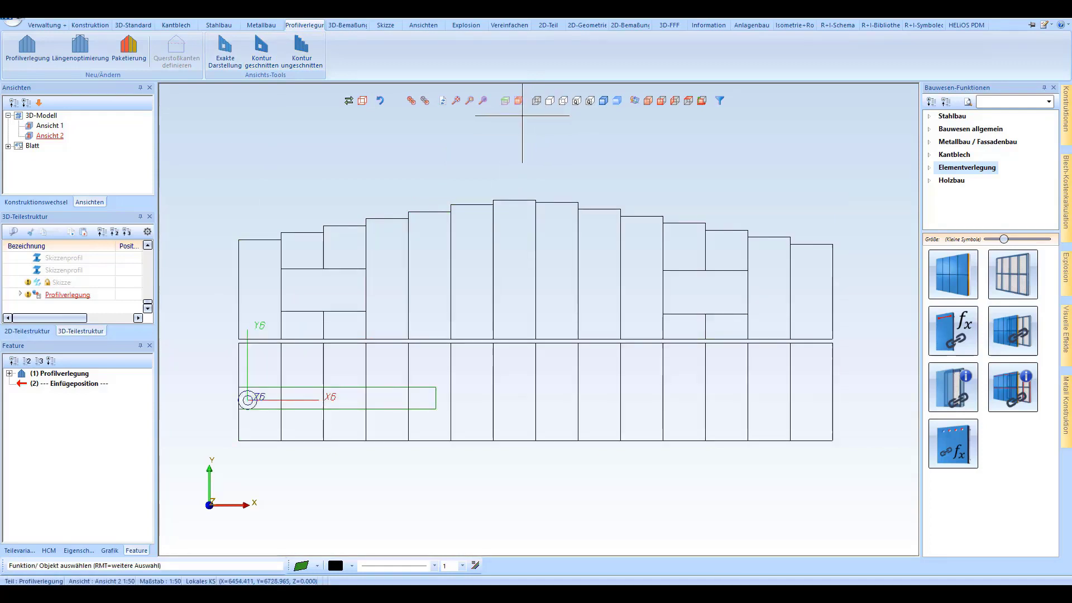
pyautogui.click(226, 57)
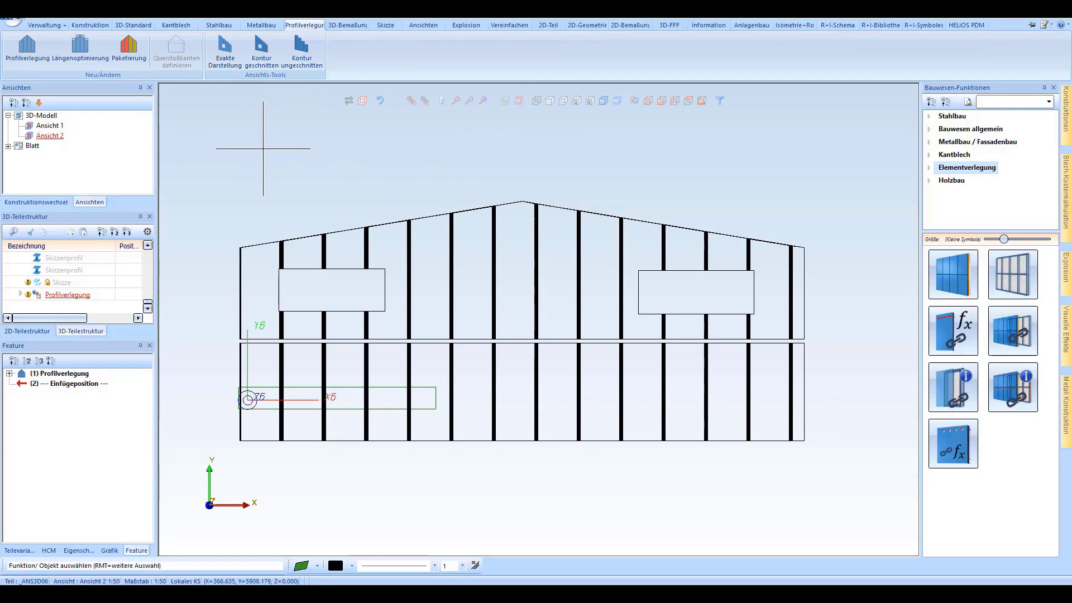
pyautogui.click(268, 58)
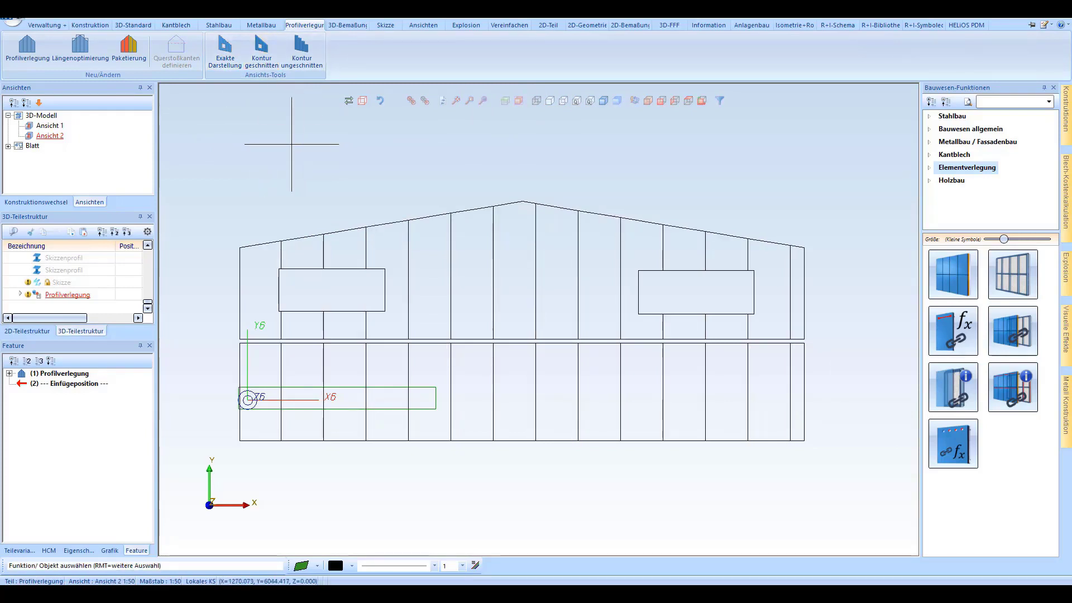
pyautogui.click(81, 51)
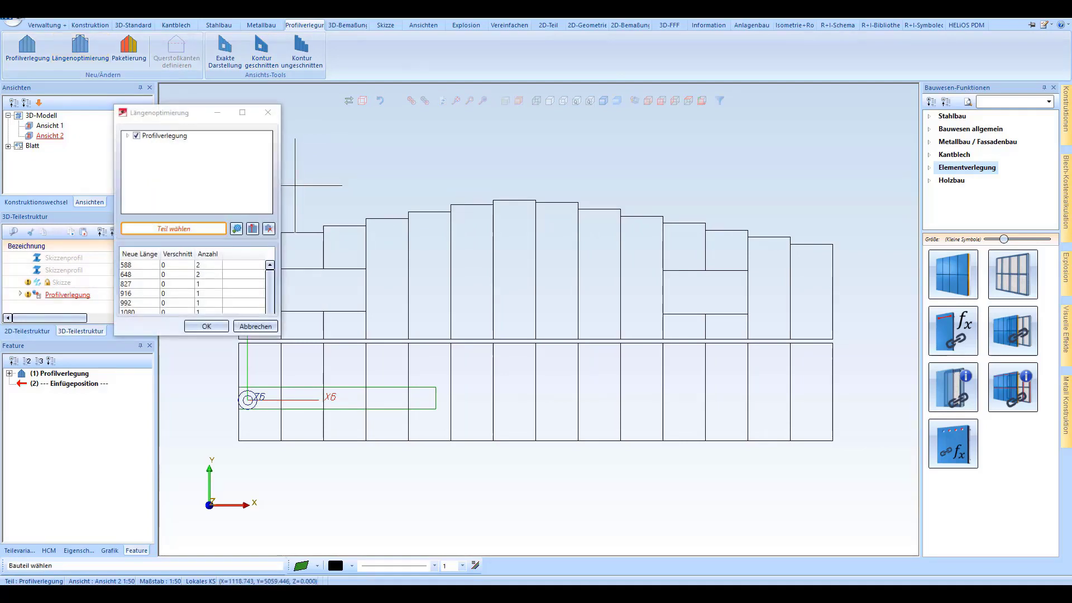
pyautogui.scroll(-2, 484, 180)
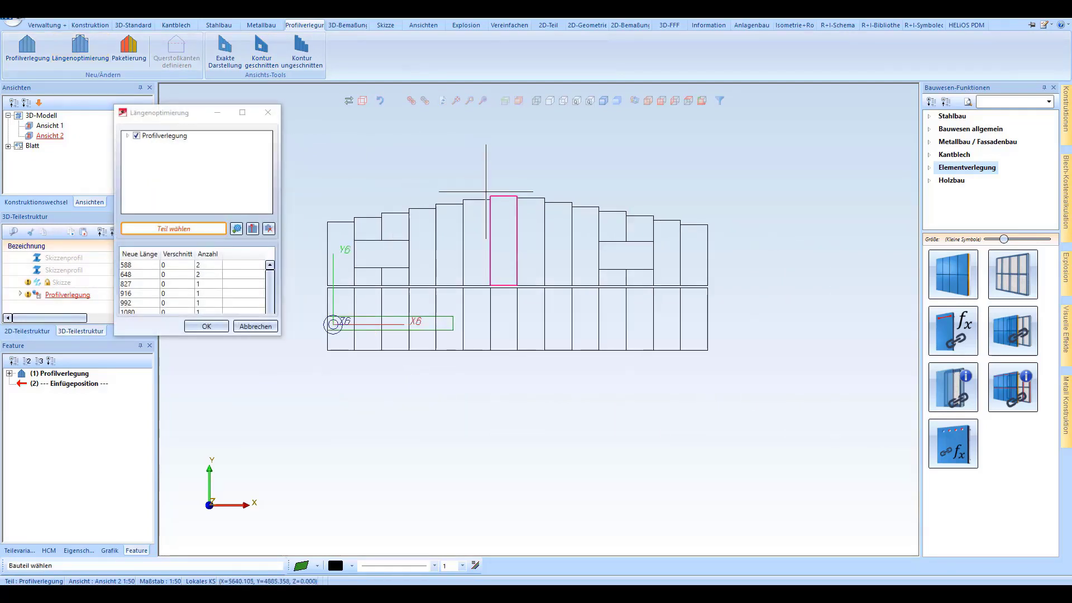
# Optimize lengths for a three-profile group, the upper middle profiles, and the two rightmost profiles.
pyautogui.click(340, 228)
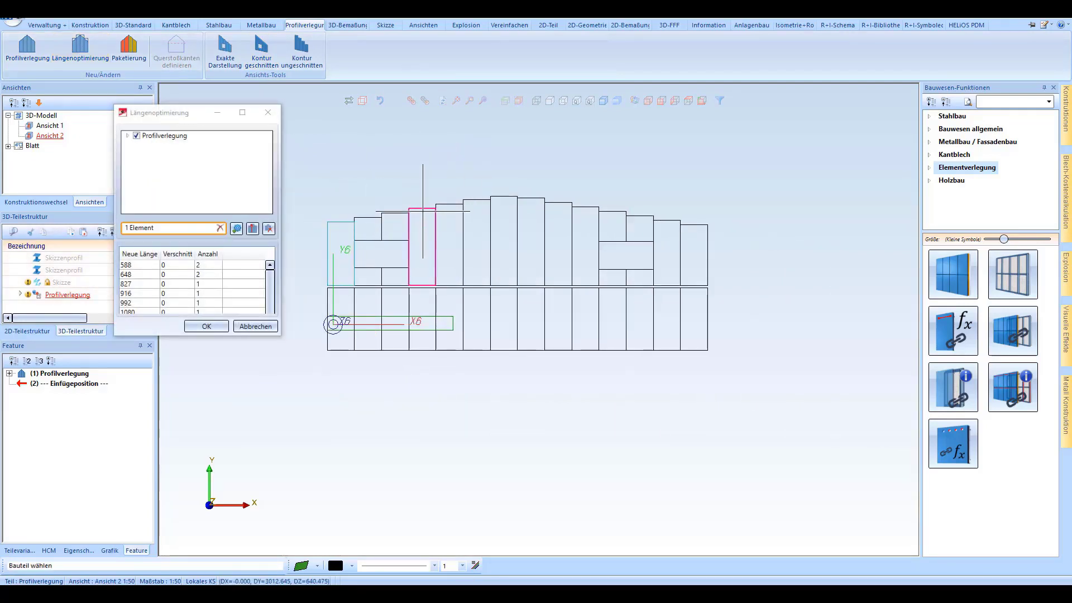
pyautogui.click(423, 214)
pyautogui.click(442, 203)
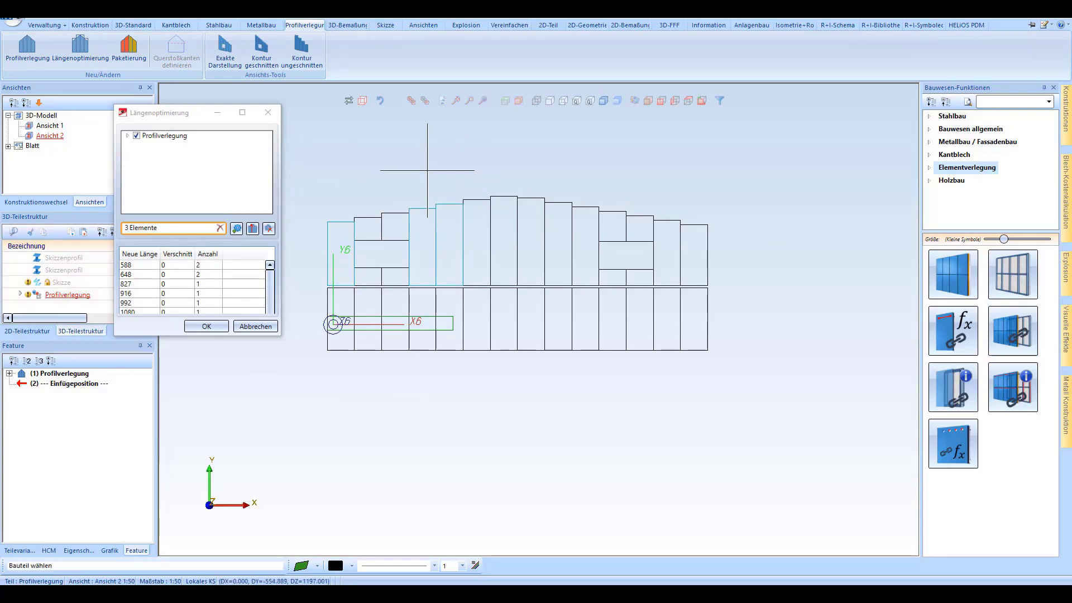
pyautogui.click(253, 229)
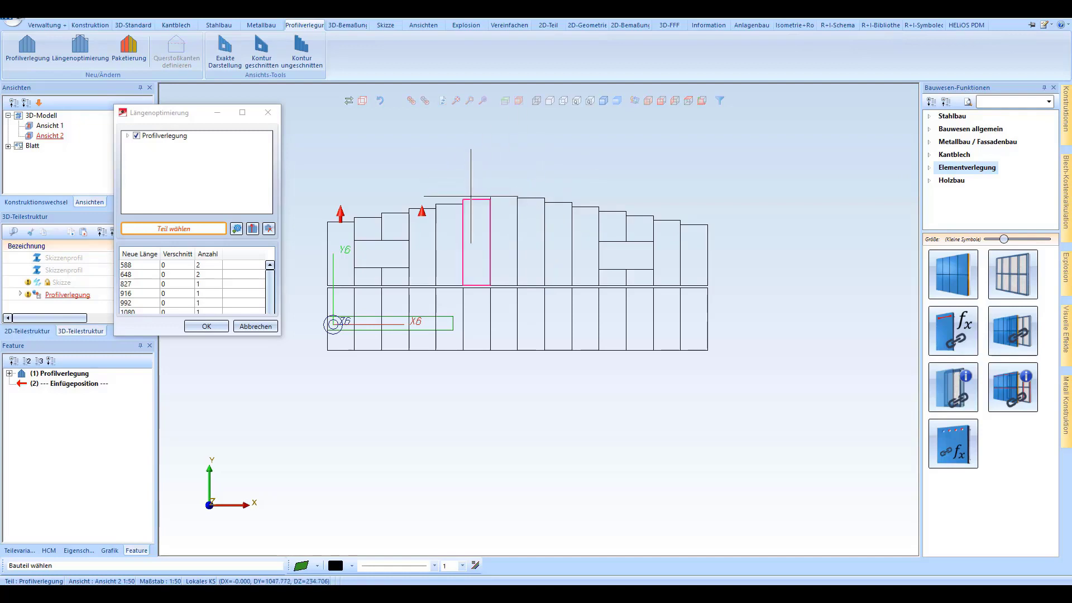
pyautogui.moveTo(459, 175); pyautogui.dragTo(592, 335)
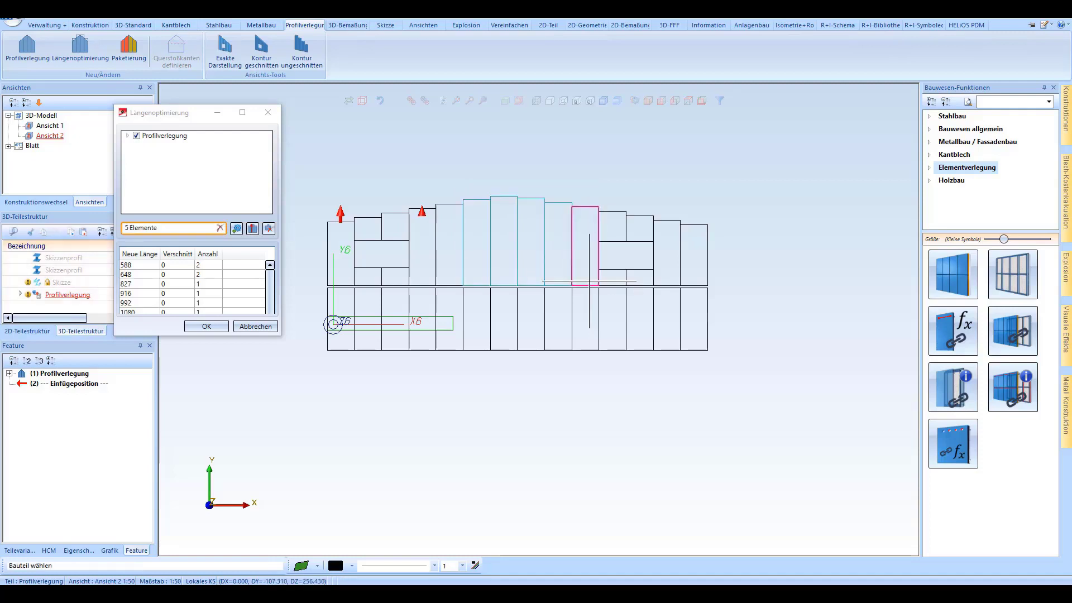
pyautogui.click(252, 228)
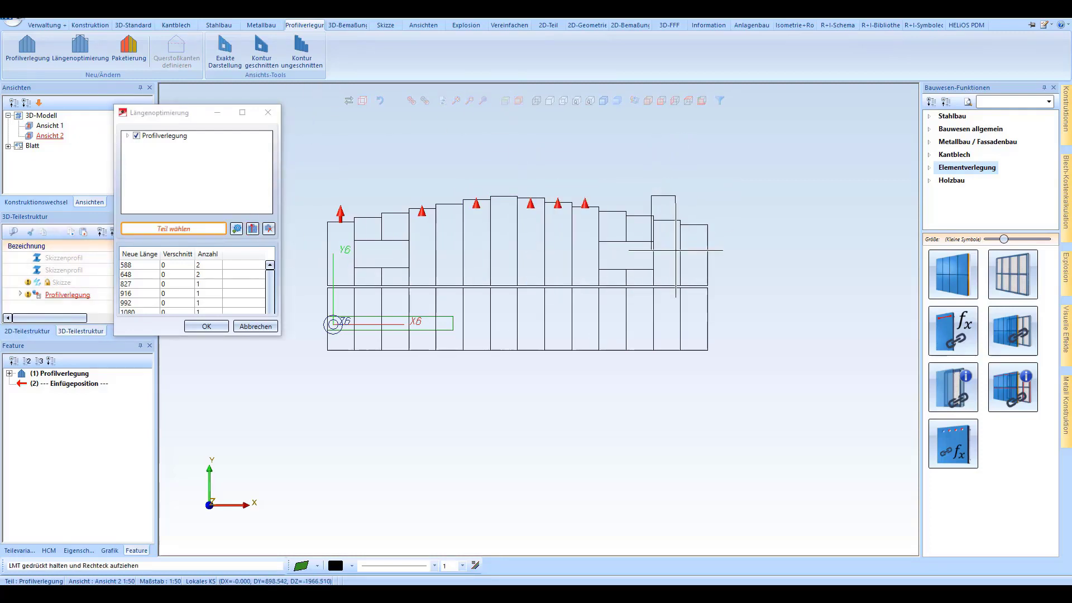
pyautogui.moveTo(651, 195); pyautogui.dragTo(722, 295)
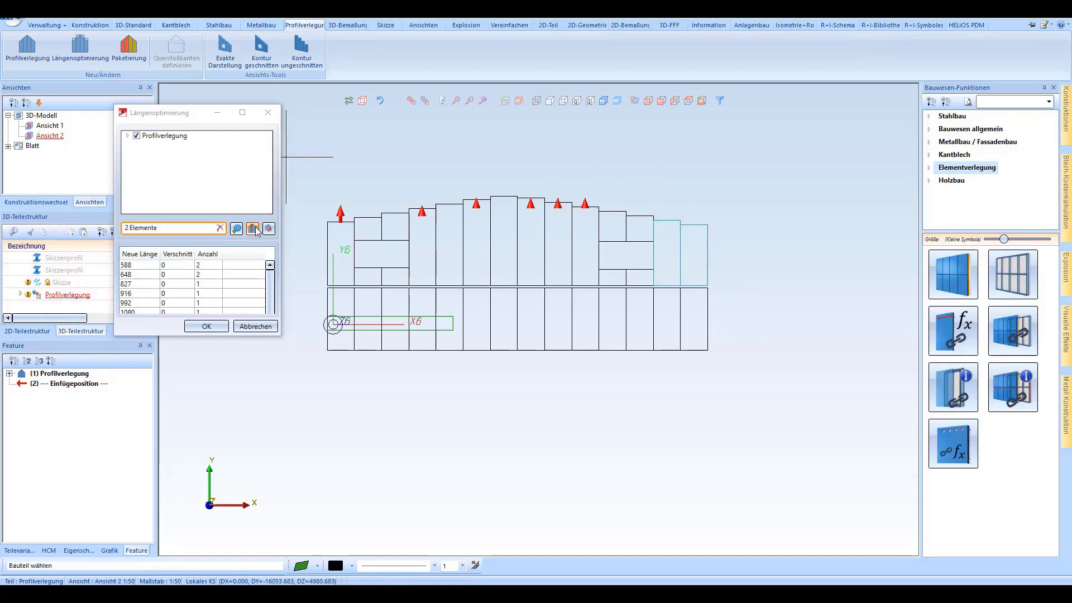
pyautogui.click(252, 229)
# Optimize the upper-left and upper-right profile groups and confirm the length optimization.
pyautogui.click(372, 274)
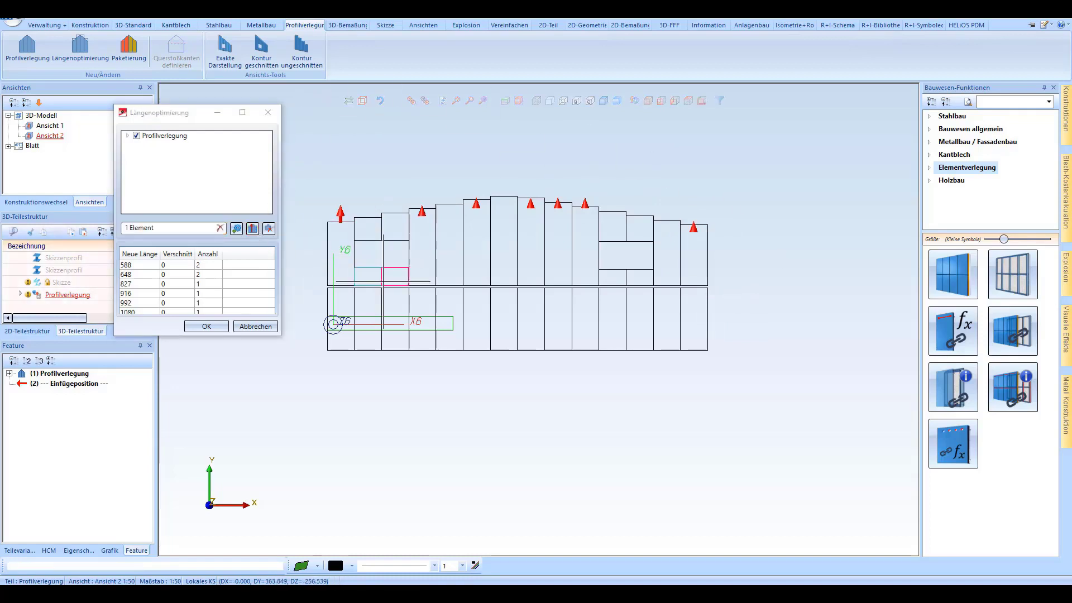
pyautogui.click(378, 228)
pyautogui.click(369, 231)
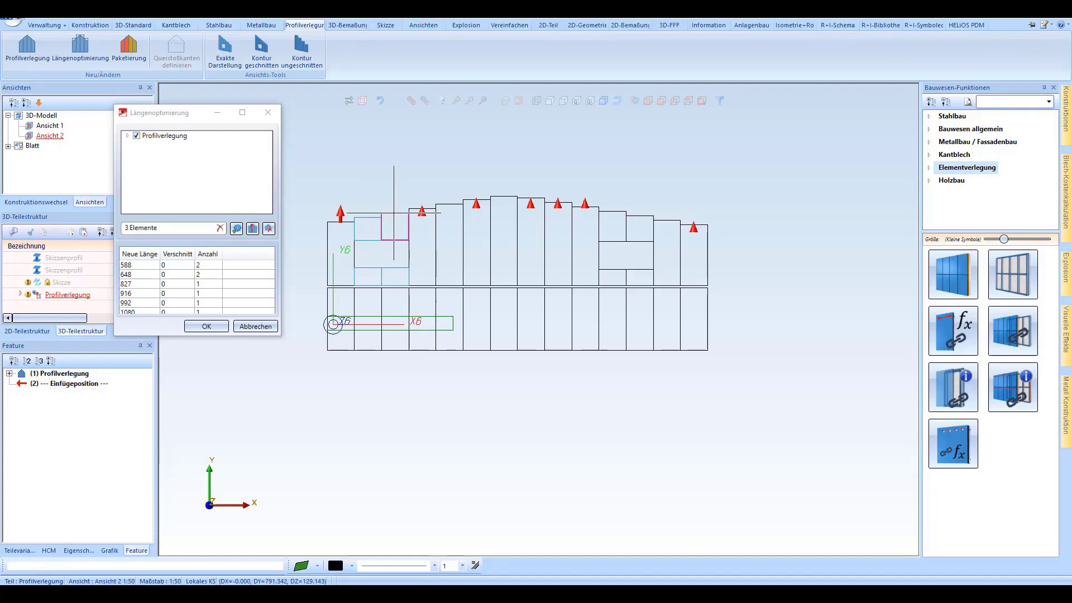
pyautogui.click(394, 216)
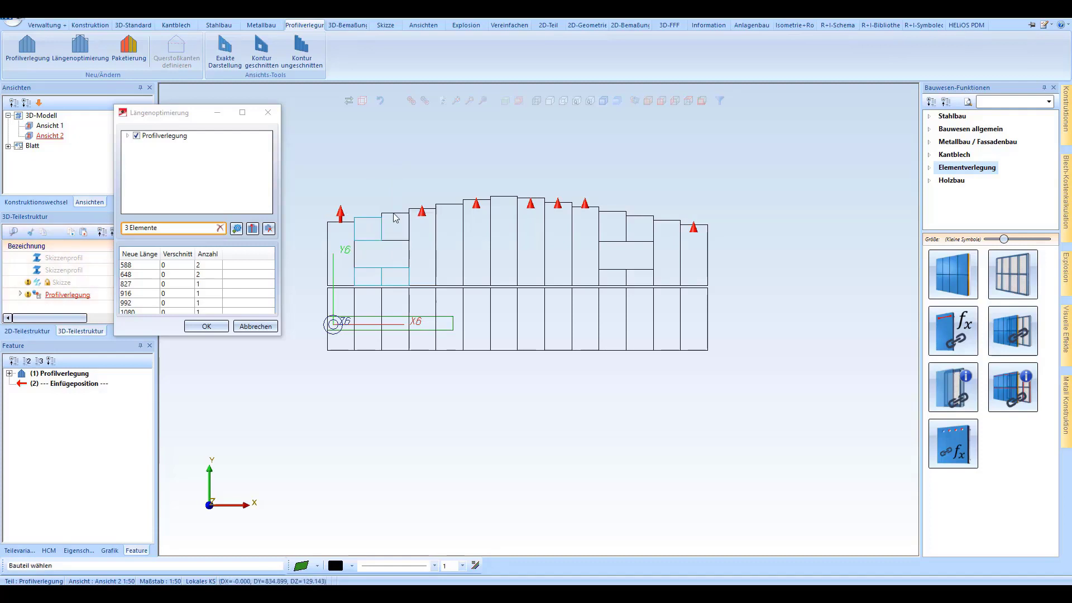
pyautogui.click(251, 227)
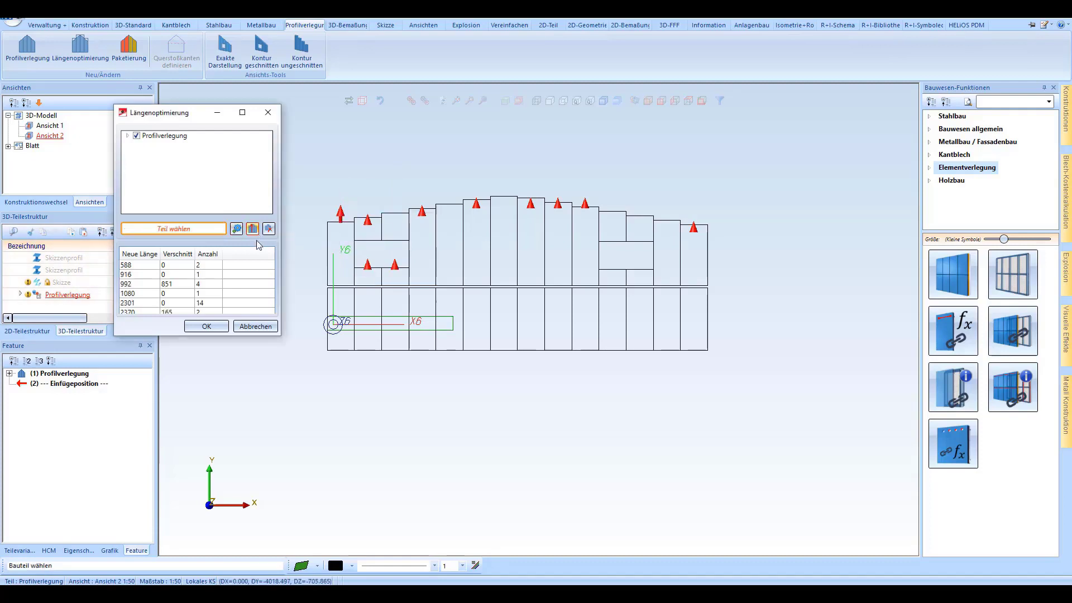
pyautogui.click(618, 224)
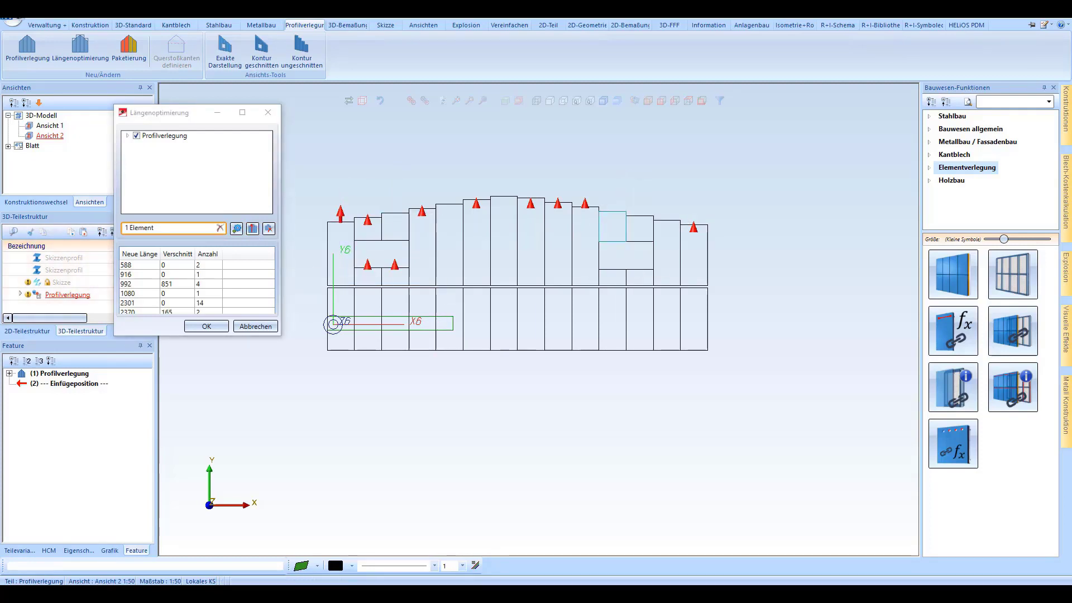
pyautogui.click(626, 282)
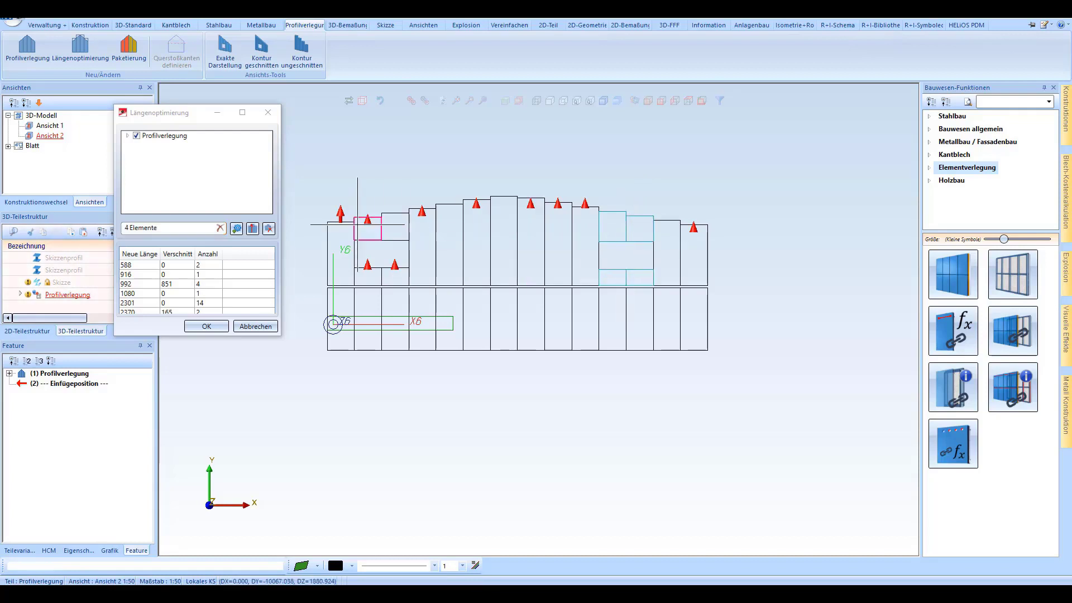
pyautogui.middleClick(358, 244)
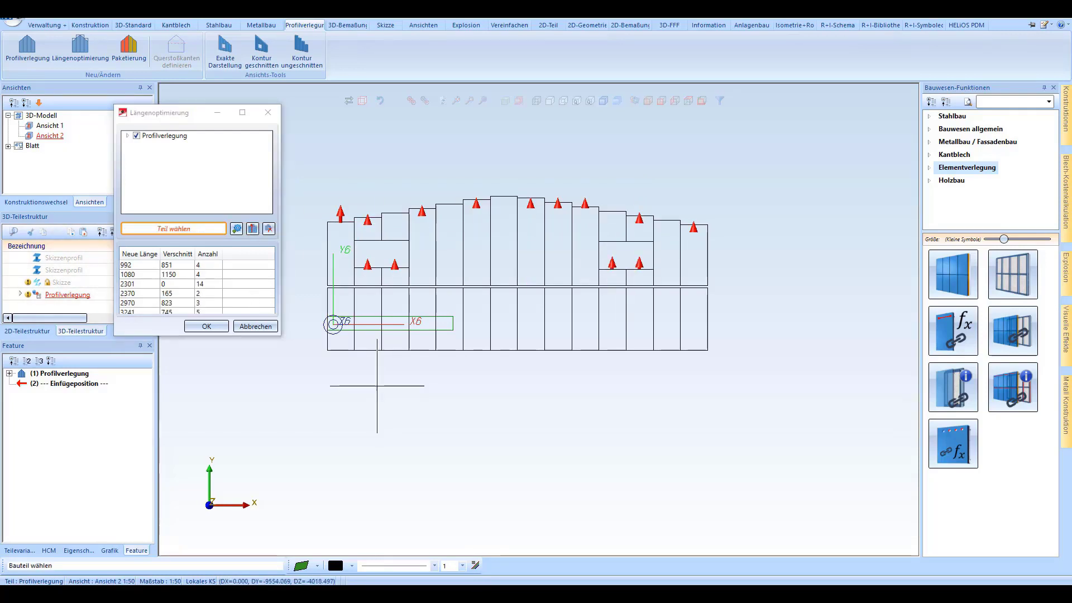
pyautogui.click(207, 326)
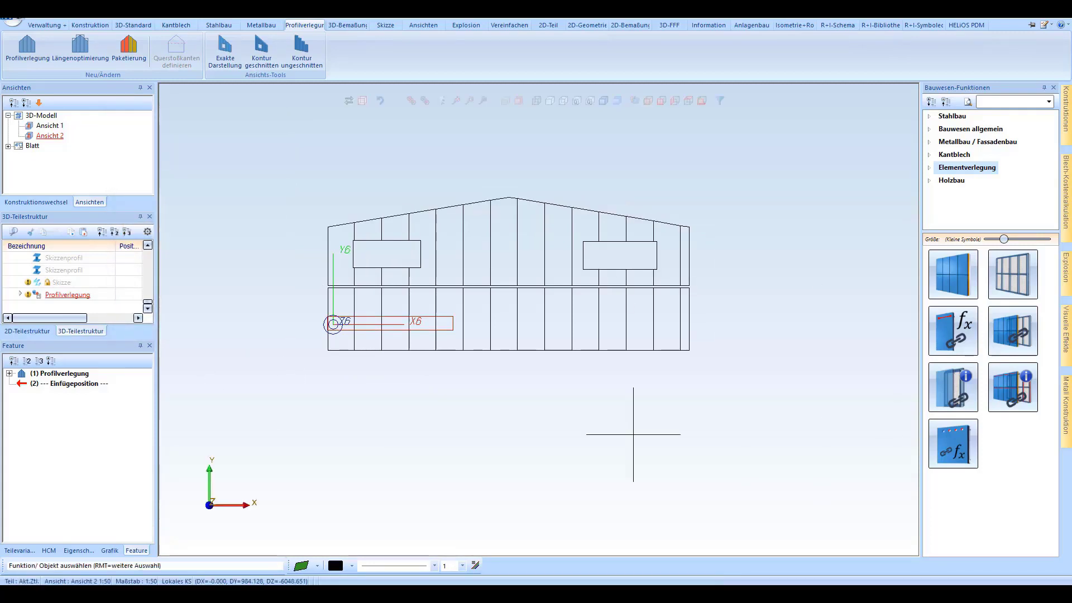
# Display the panels as Kontur ungeschnitten and zoom in on the gable wall.
pyautogui.click(299, 57)
pyautogui.click(278, 132)
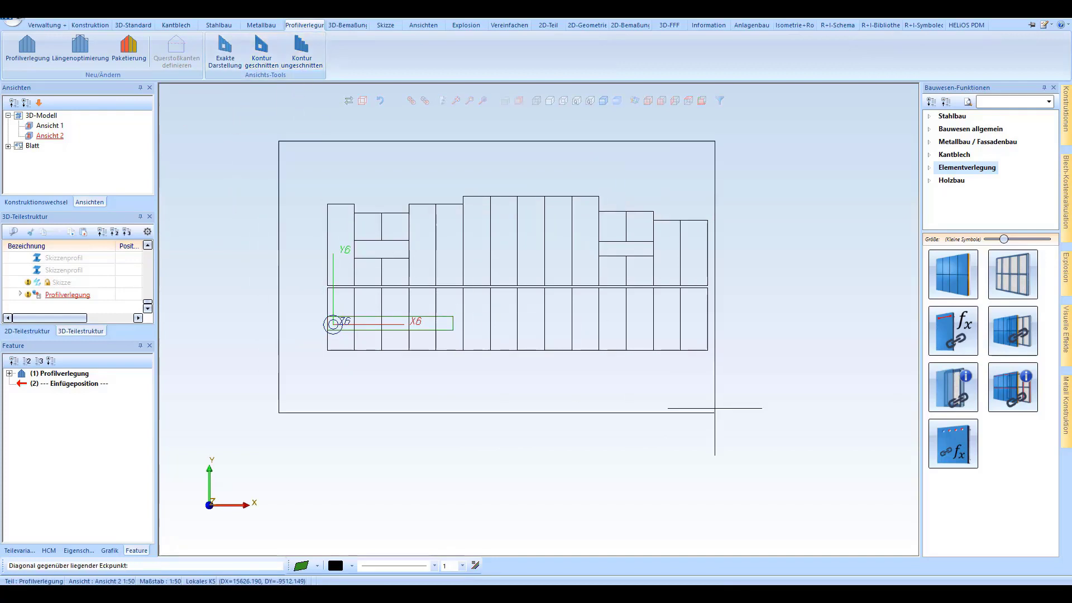
pyautogui.click(808, 448)
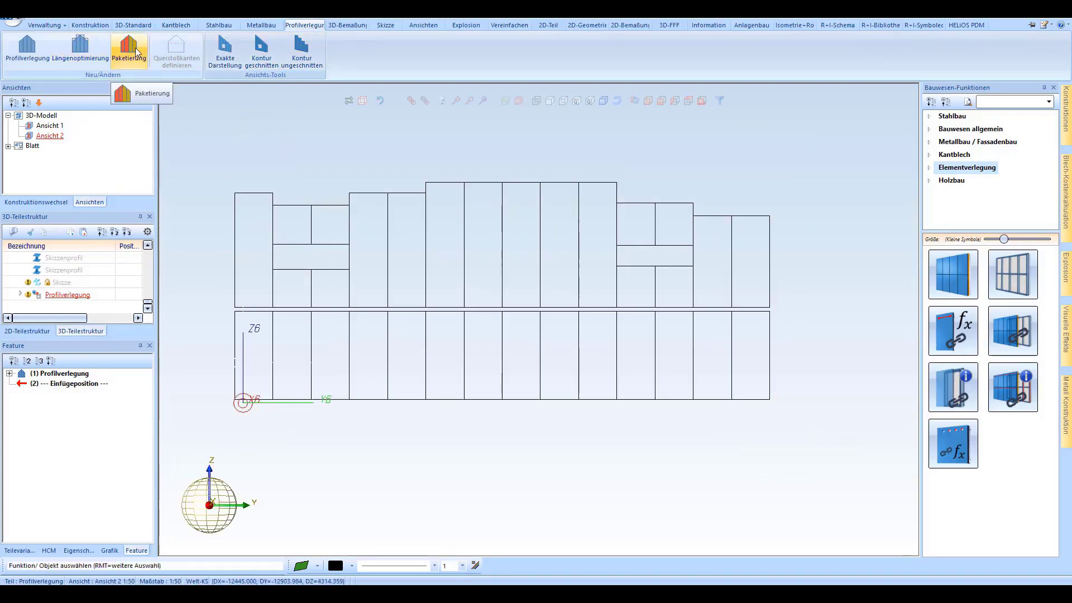
# Create Paket 1 with six upper middle panels and Paket 2 with the leftmost and right-end panels.
pyautogui.click(128, 52)
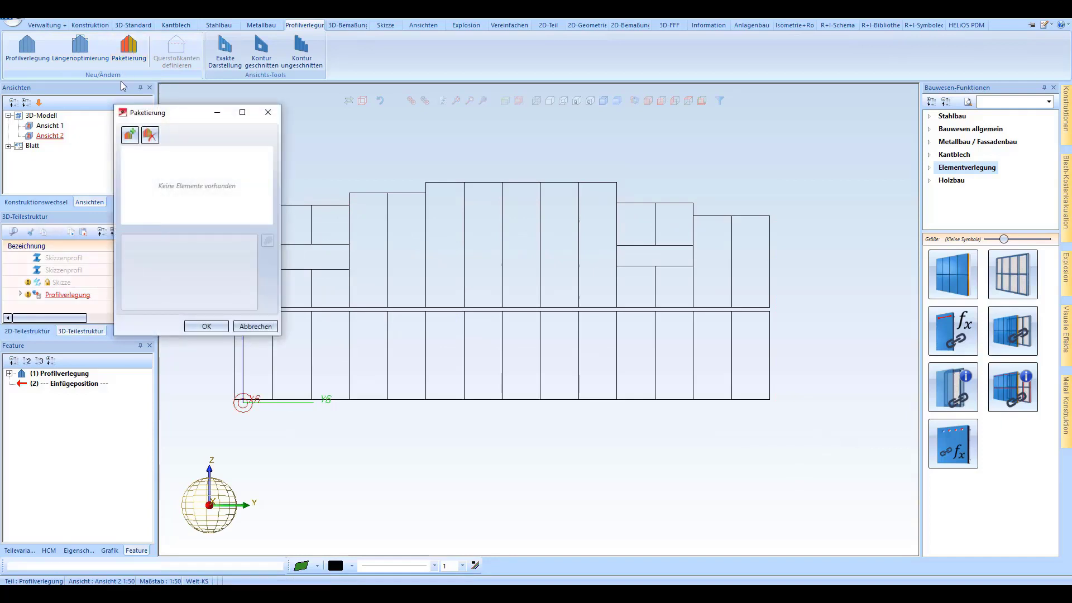
pyautogui.click(130, 135)
pyautogui.scroll(-1, 549, 176)
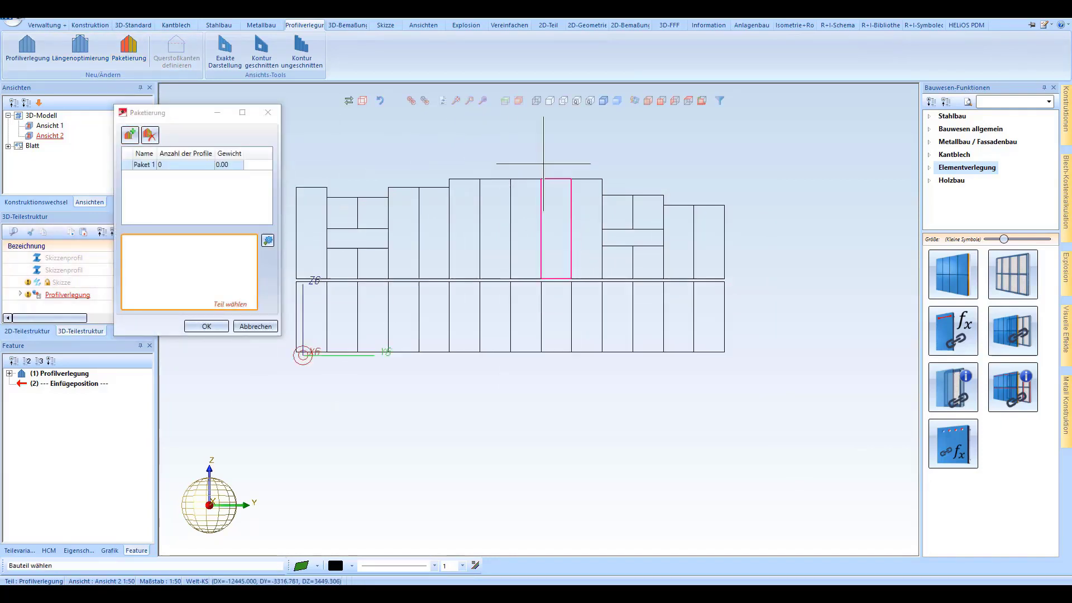
pyautogui.scroll(-1, 548, 175)
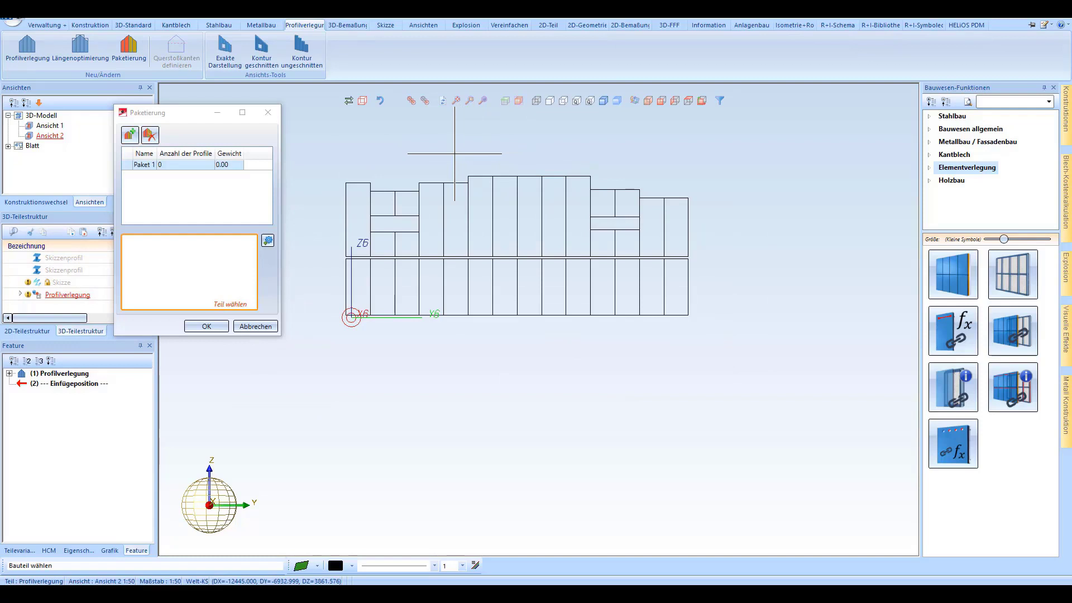
pyautogui.moveTo(454, 153); pyautogui.dragTo(591, 270)
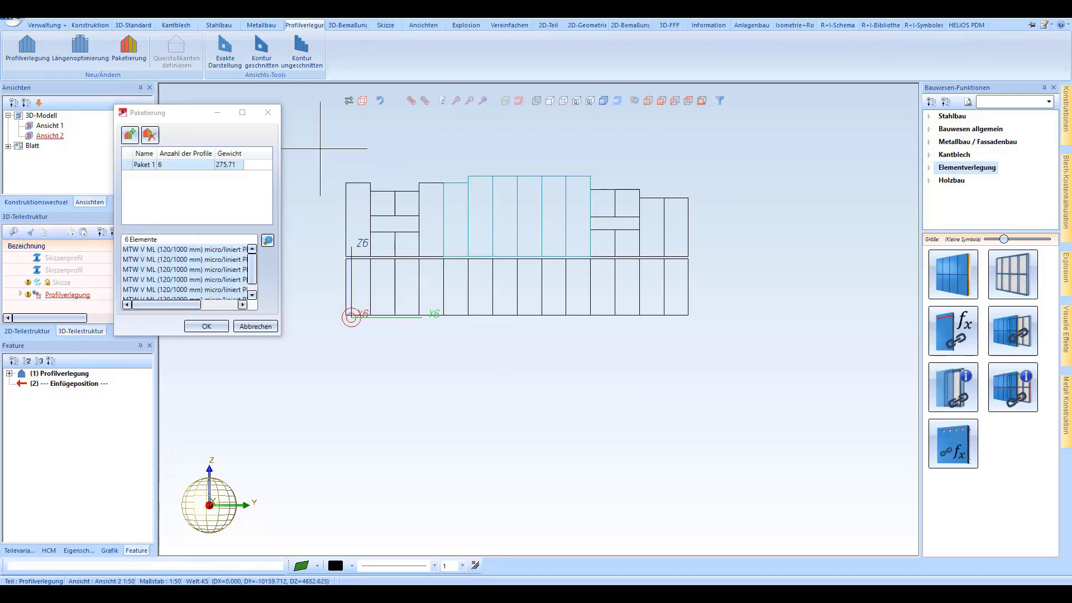
pyautogui.click(130, 134)
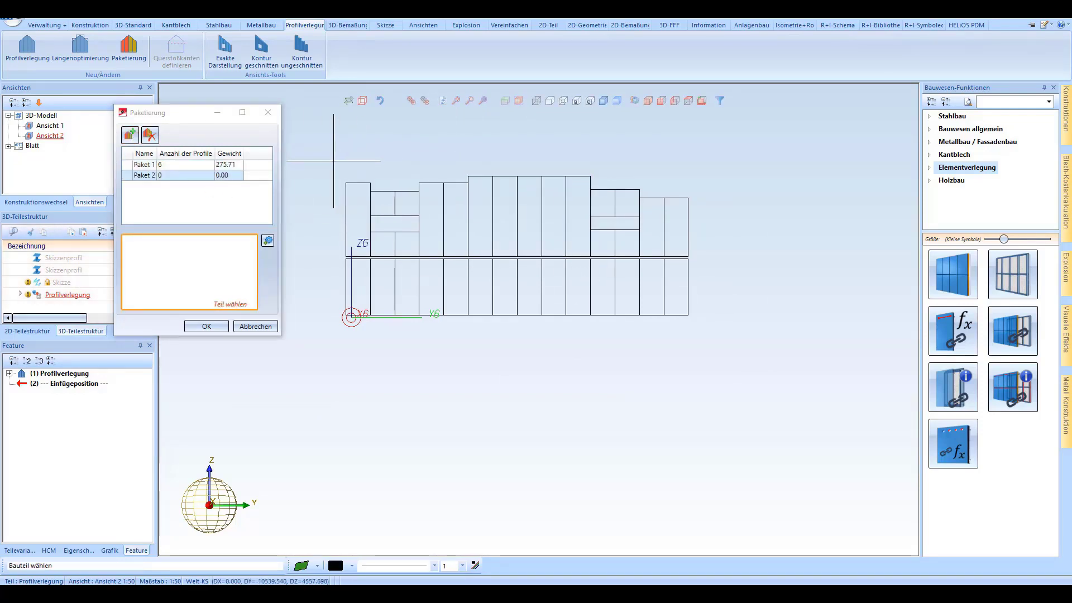
pyautogui.click(355, 197)
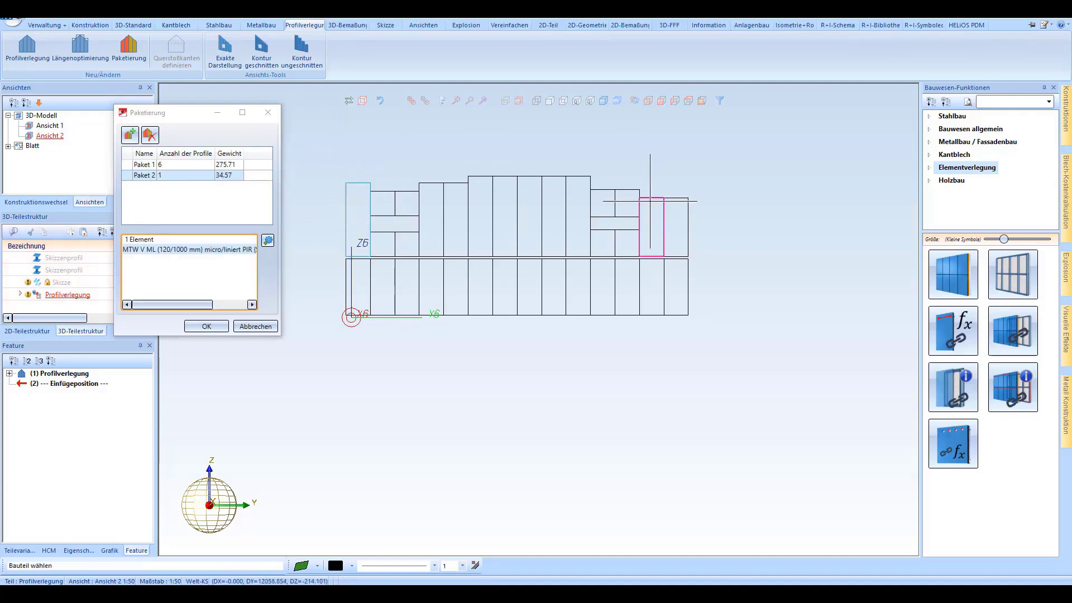
pyautogui.click(652, 227)
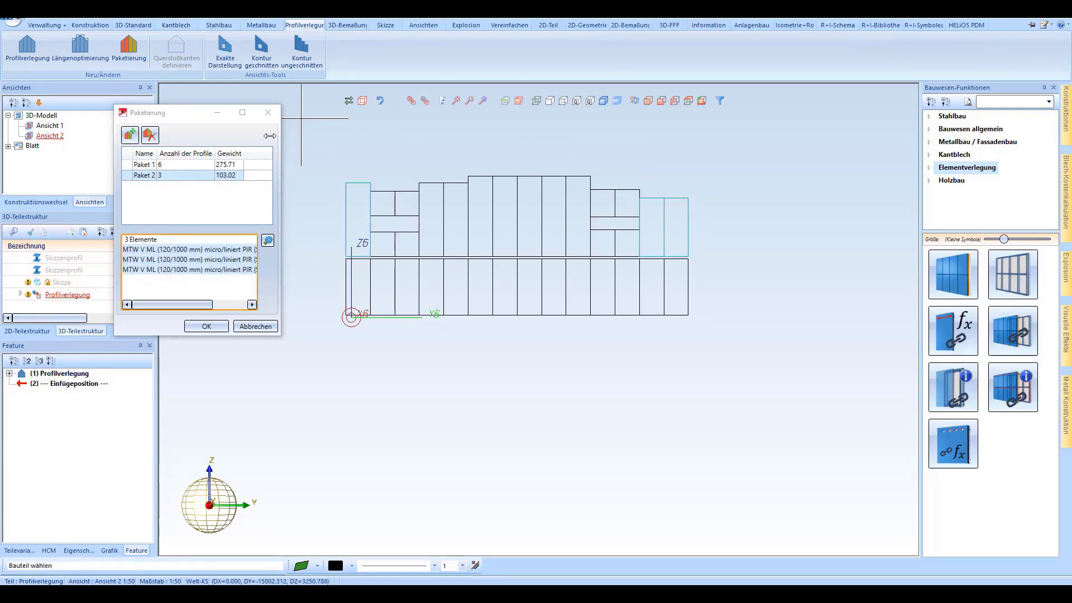
# Create Paket 3 with the eight short upper-left and upper-right panels.
pyautogui.click(130, 136)
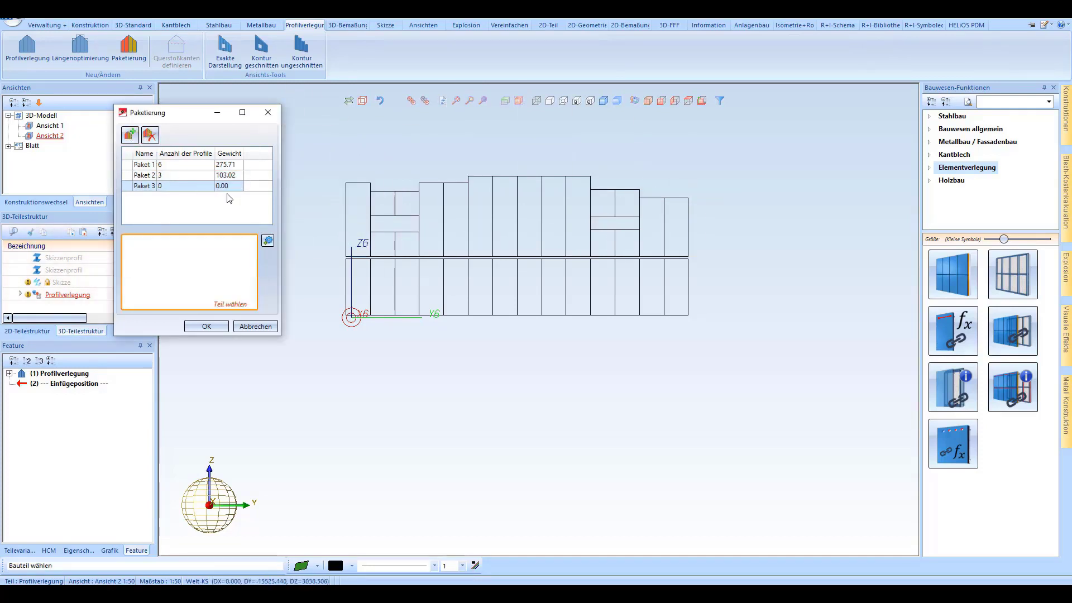
pyautogui.click(402, 197)
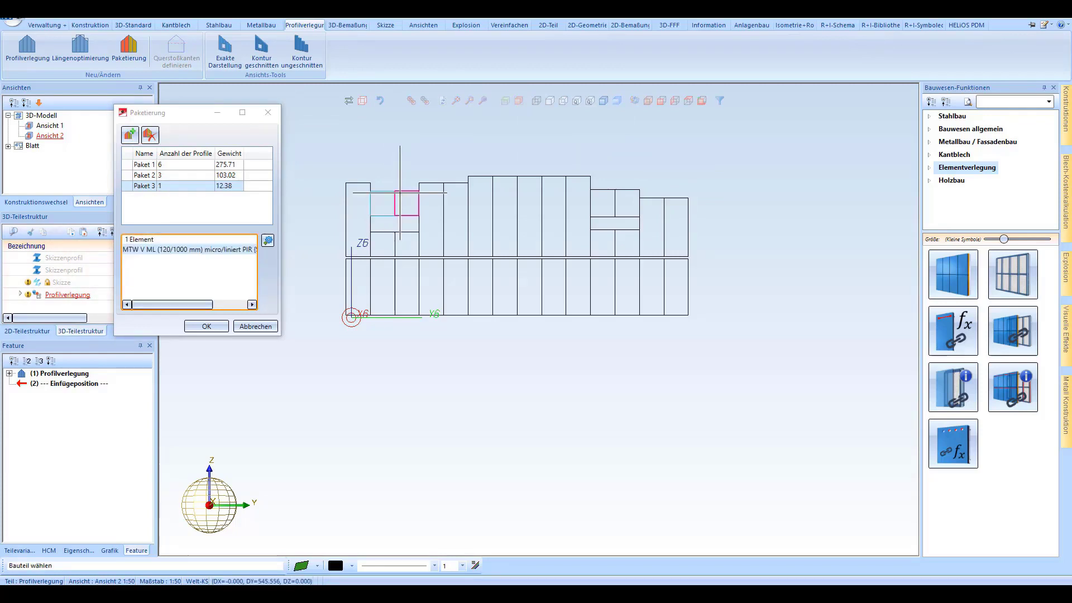
pyautogui.click(384, 203)
pyautogui.click(408, 244)
pyautogui.click(393, 224)
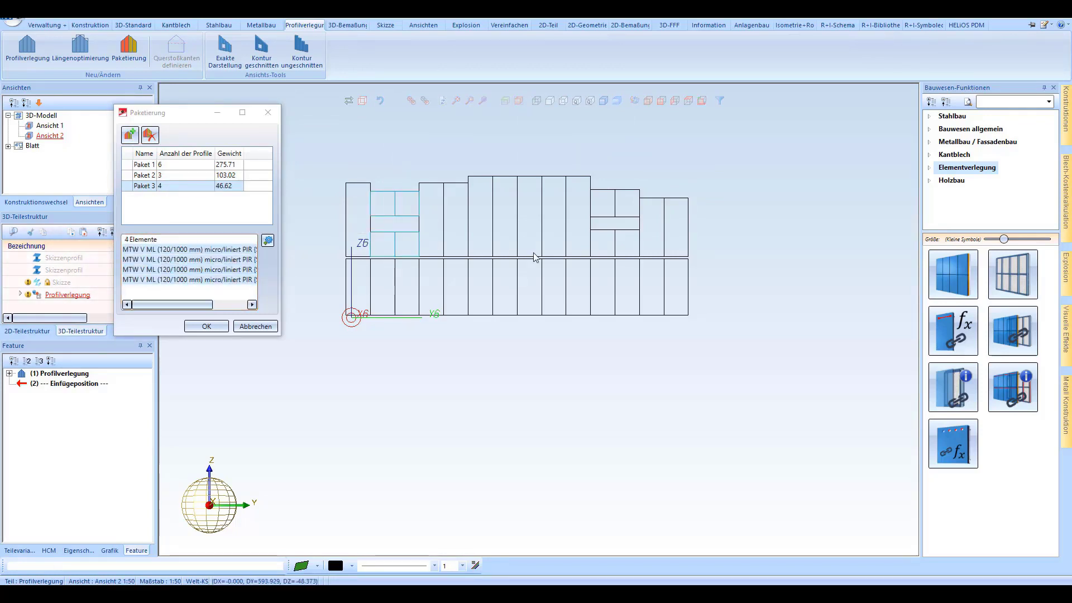
pyautogui.click(607, 194)
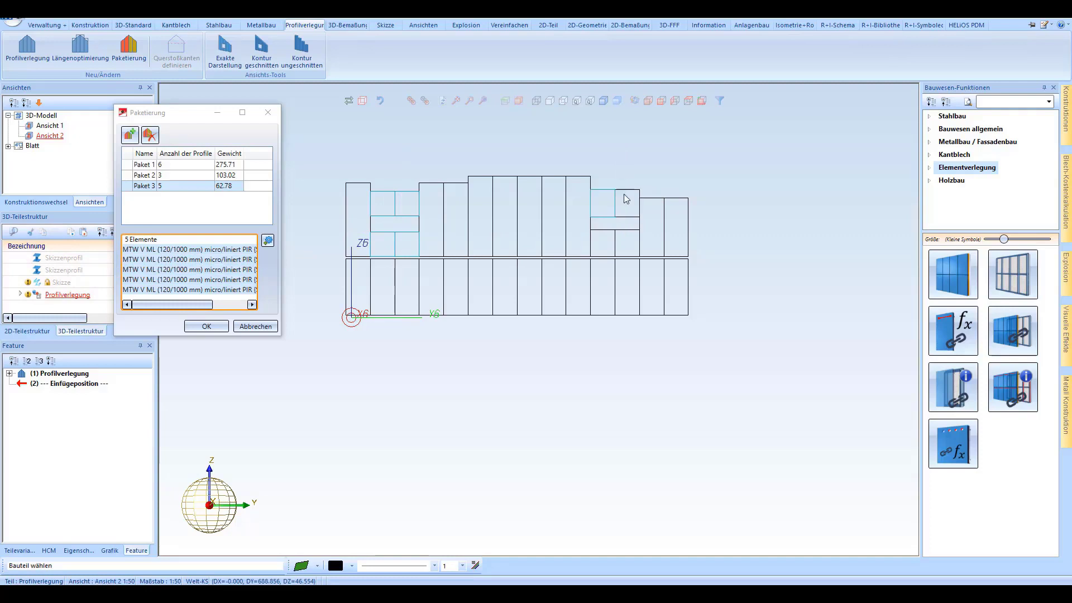
pyautogui.click(611, 223)
pyautogui.click(626, 243)
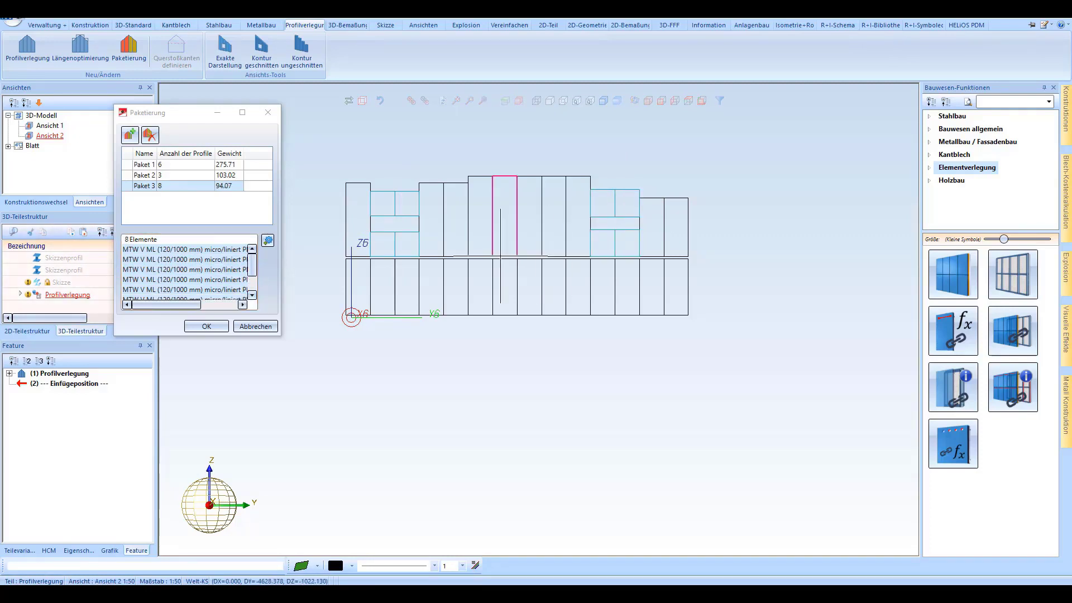
# Put all 14 bottom-row panels into Paket 4 and confirm the packaging.
pyautogui.click(130, 135)
pyautogui.moveTo(329, 250); pyautogui.dragTo(790, 400)
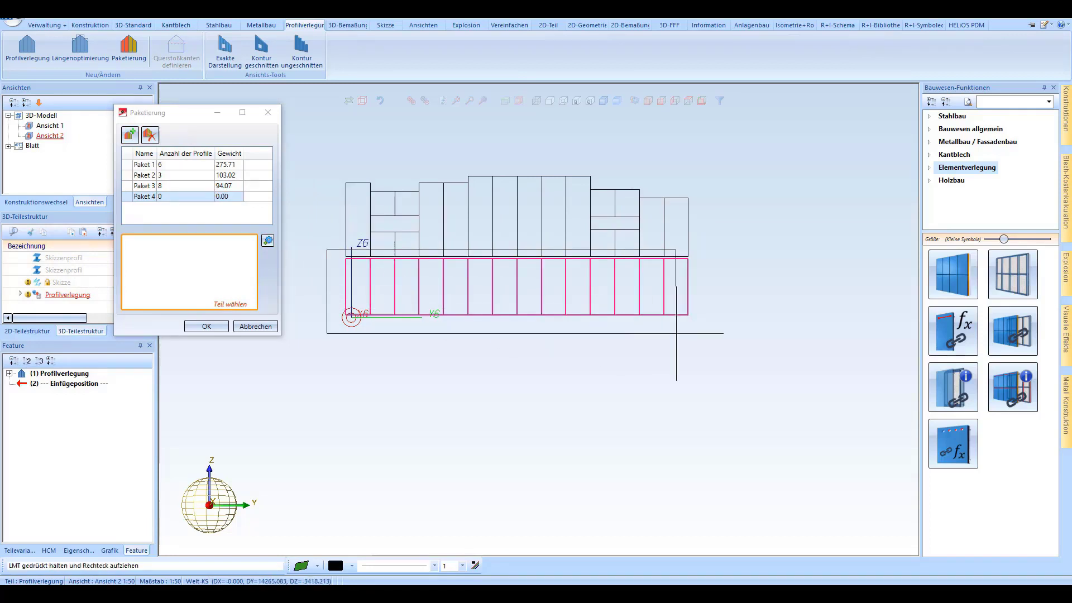
pyautogui.click(210, 328)
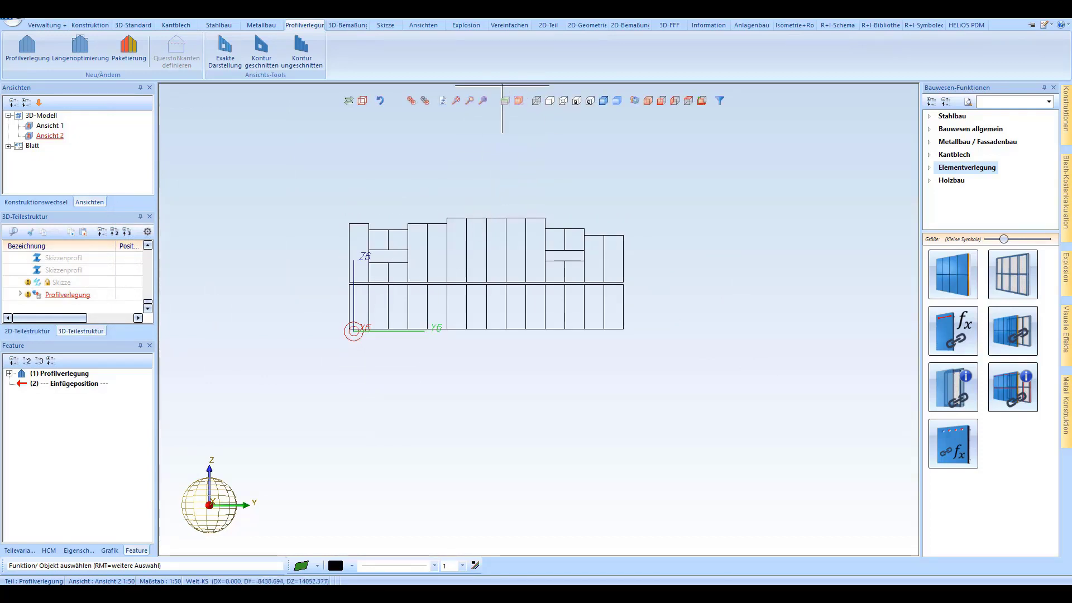
# Shade the wall model and renumber all part positions with Pos... under Konstruktion.
pyautogui.click(600, 102)
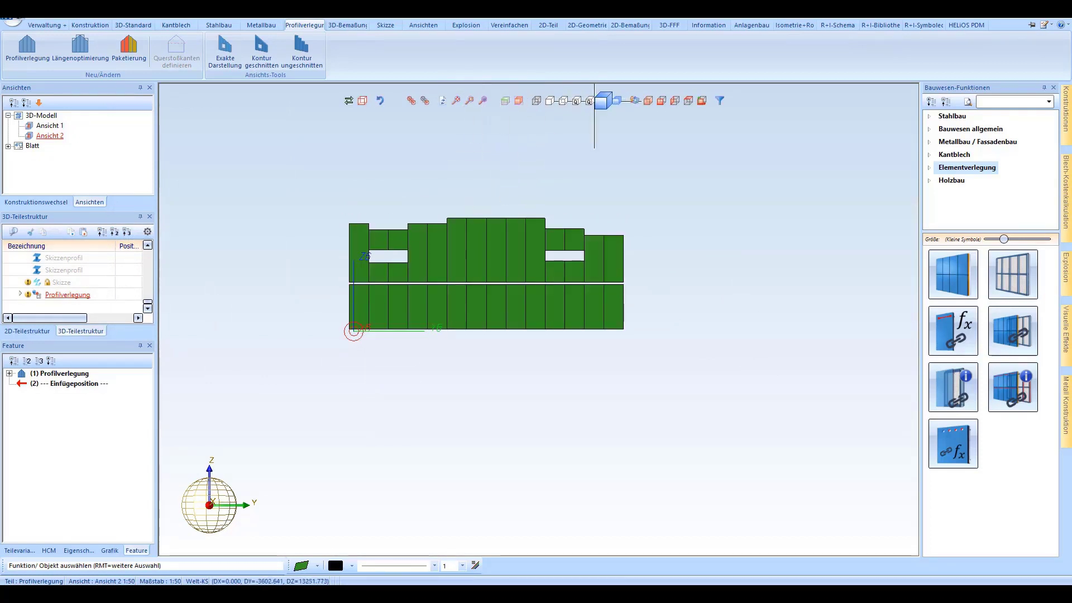
pyautogui.click(89, 25)
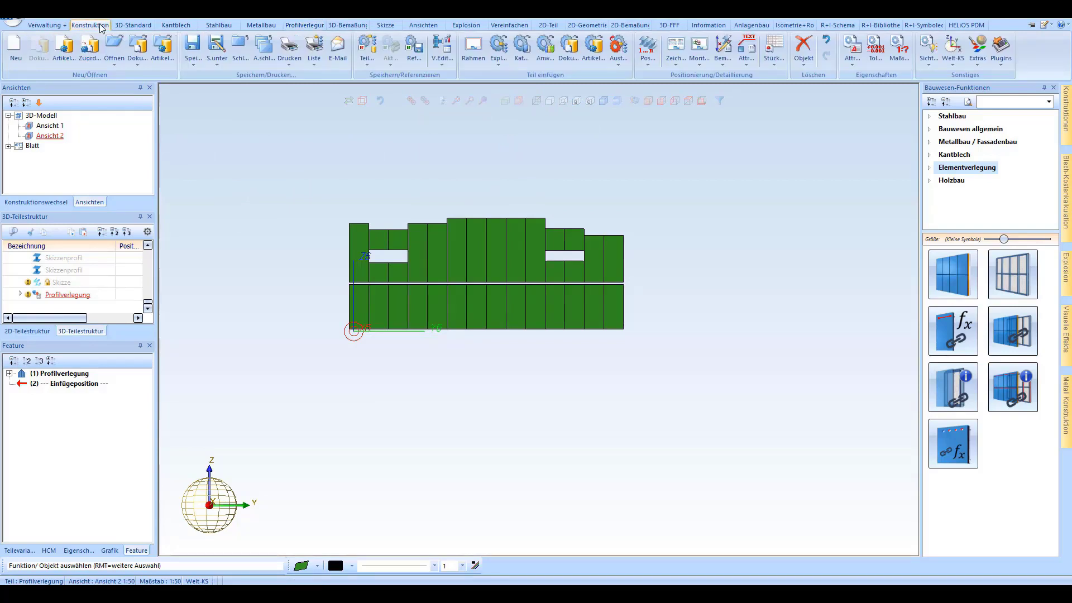
pyautogui.click(649, 44)
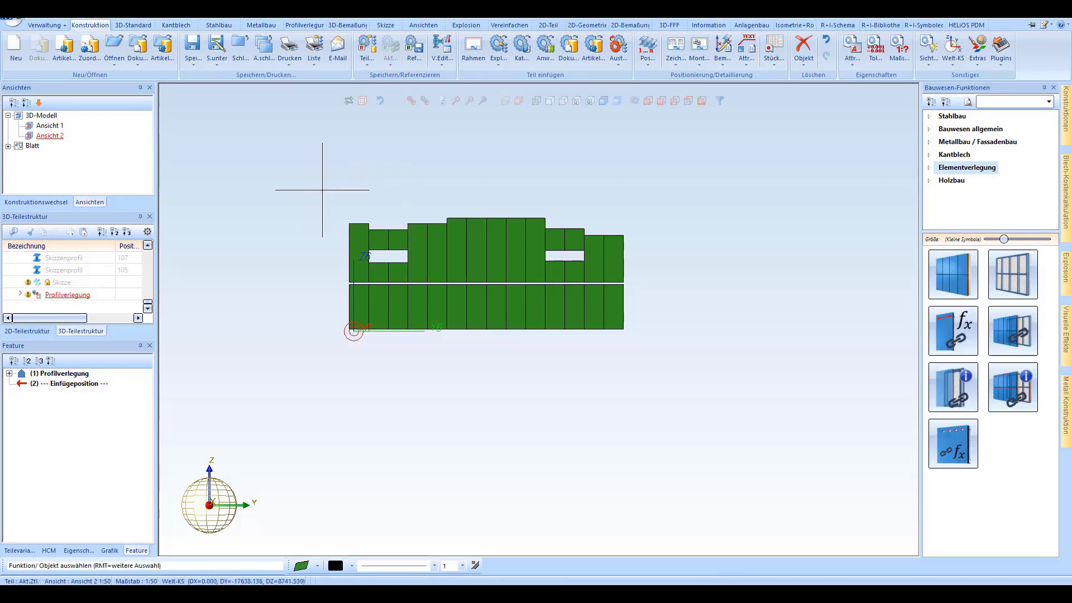
pyautogui.scroll(3, 455, 235)
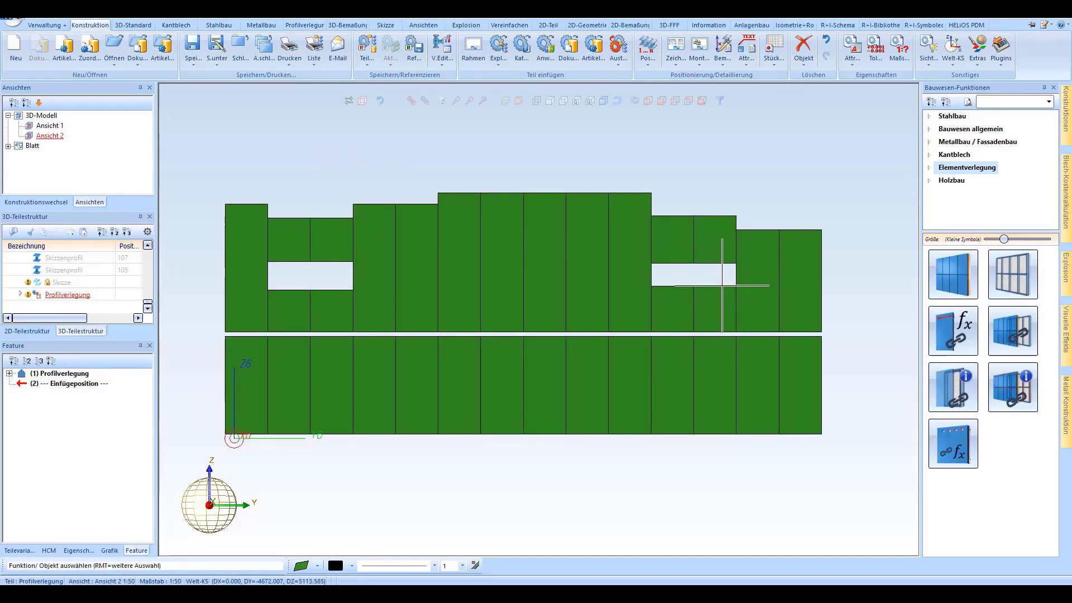
# Derive the labelled panel installation drawing on a new sheet and bring up Bemaßungsregeln.
pyautogui.click(672, 52)
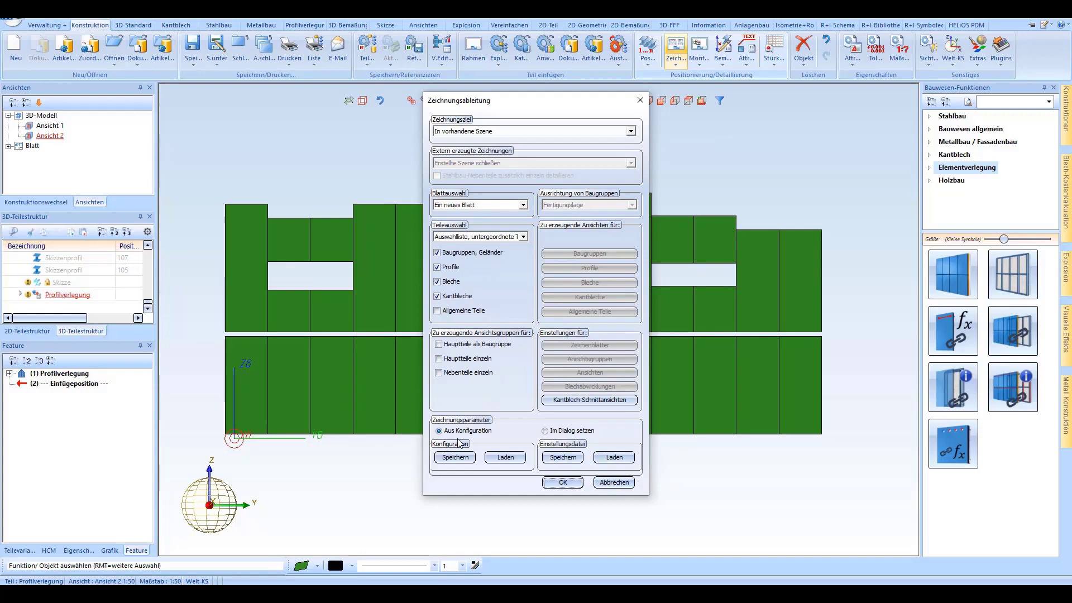
pyautogui.click(563, 483)
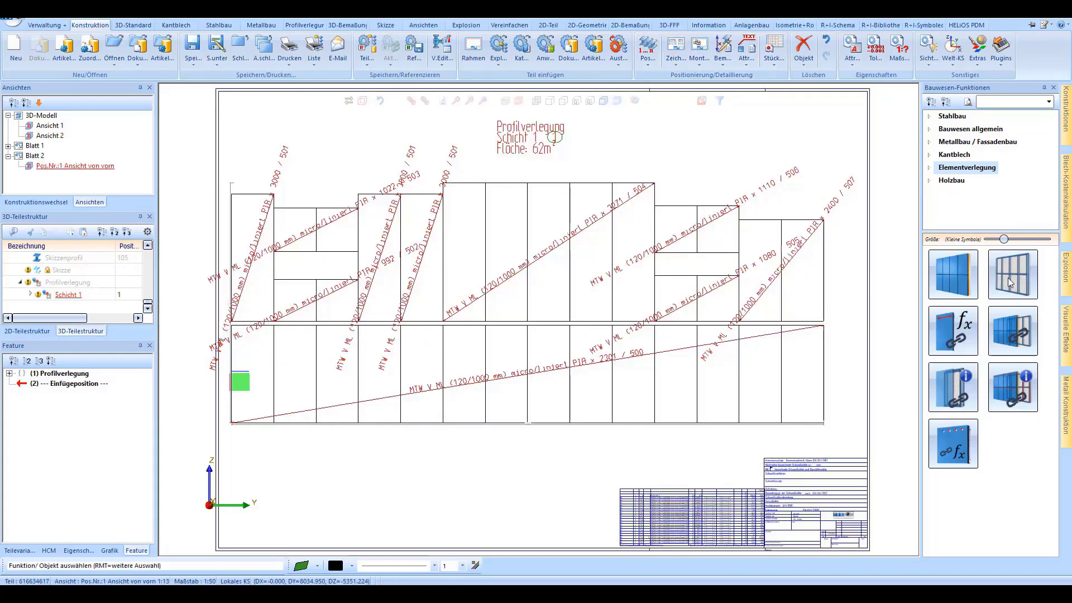
pyautogui.click(722, 48)
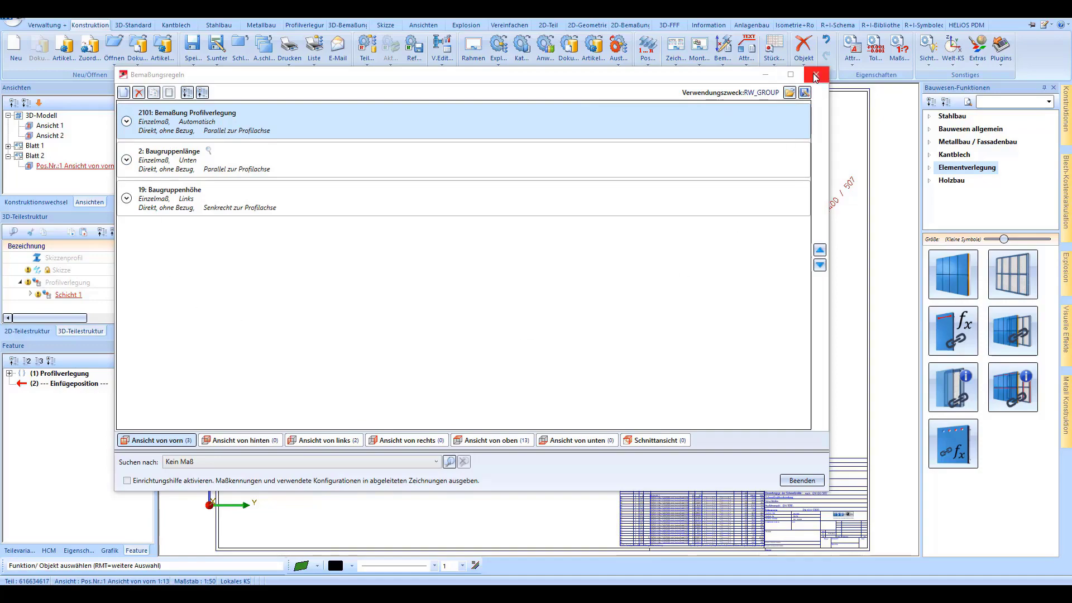
# Close Bemaßungsregeln and check the Inhalt Beschriftungsblock setting for Profilverlegung-Maße.
pyautogui.click(815, 77)
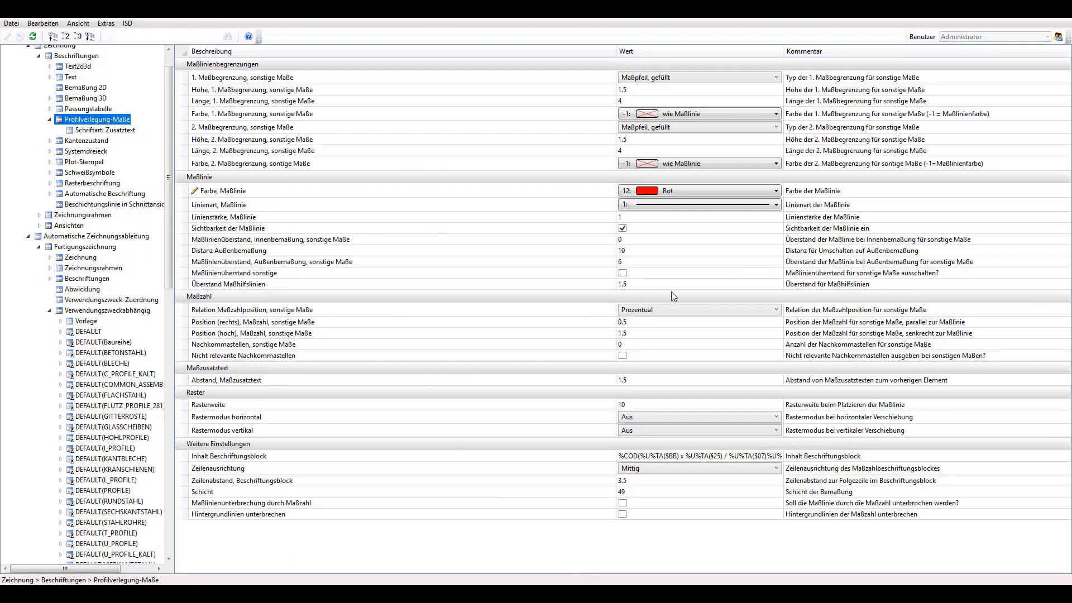
pyautogui.click(653, 457)
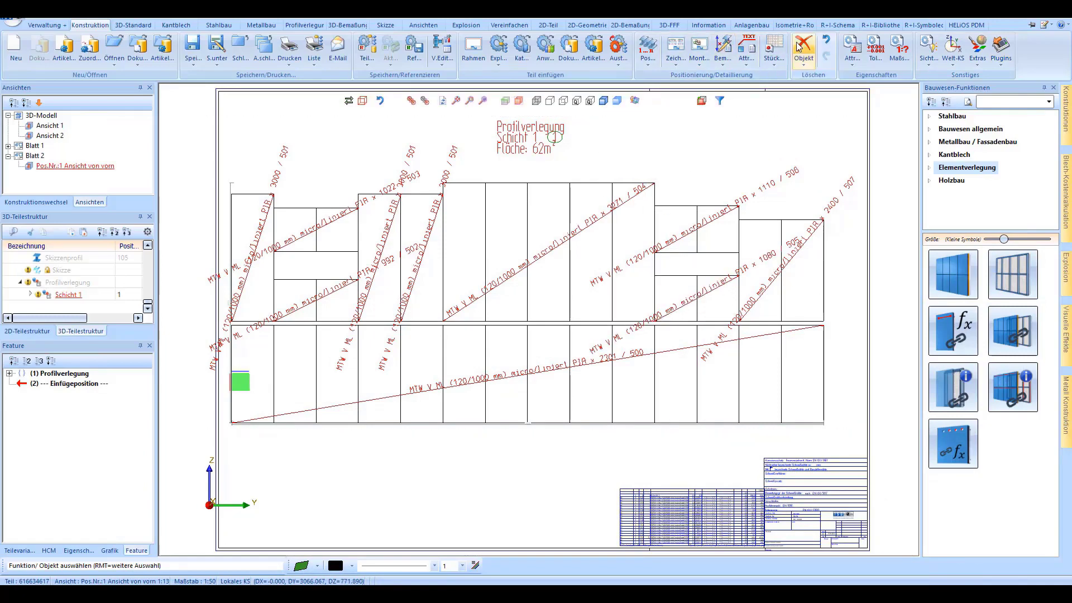
# Generate the Stückliste with on-screen output and export it to Excel.
pyautogui.click(772, 49)
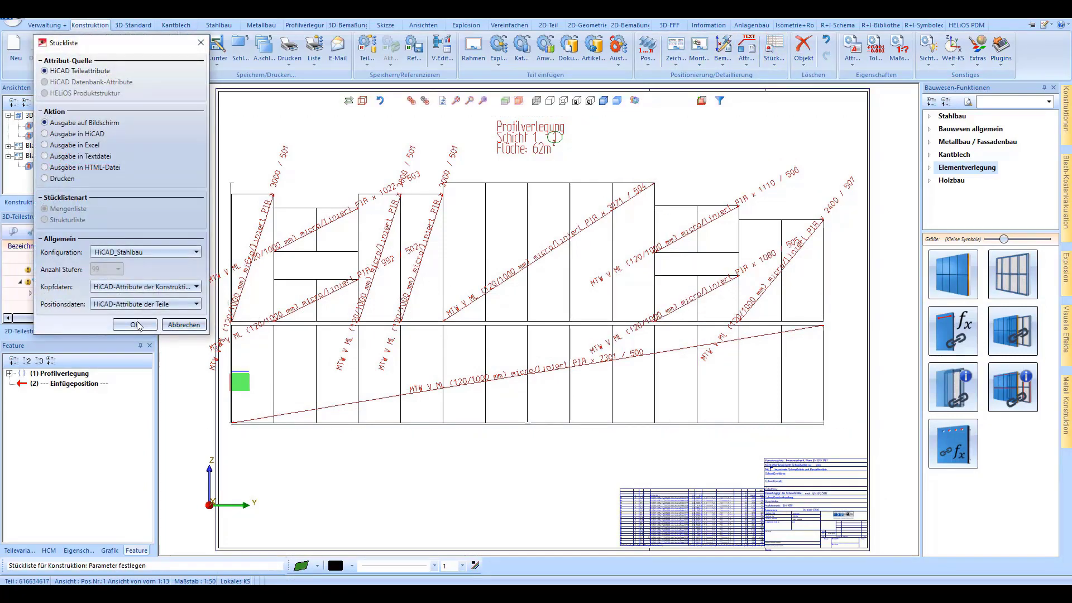
pyautogui.click(136, 325)
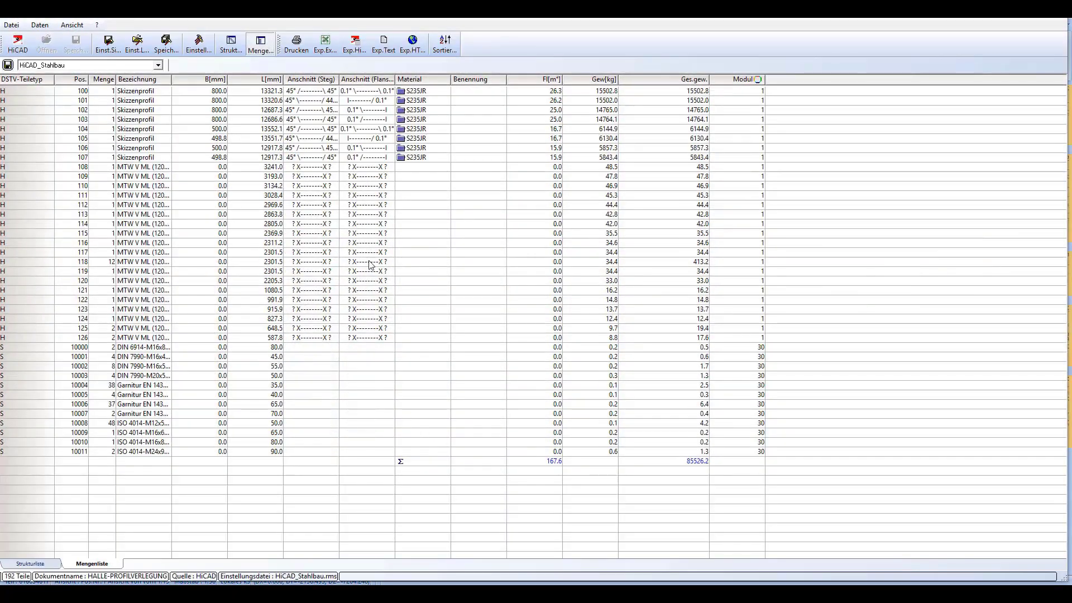
pyautogui.click(320, 45)
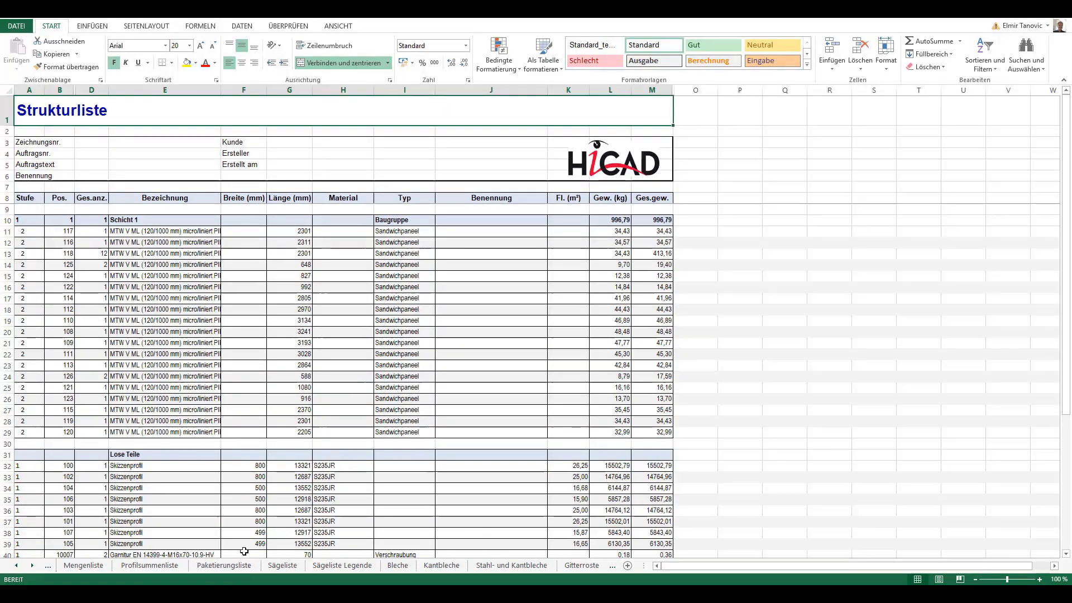
# Show the Paketierungsliste sheet in Excel to review Paket 1–4 and unpackaged parts.
pyautogui.click(225, 565)
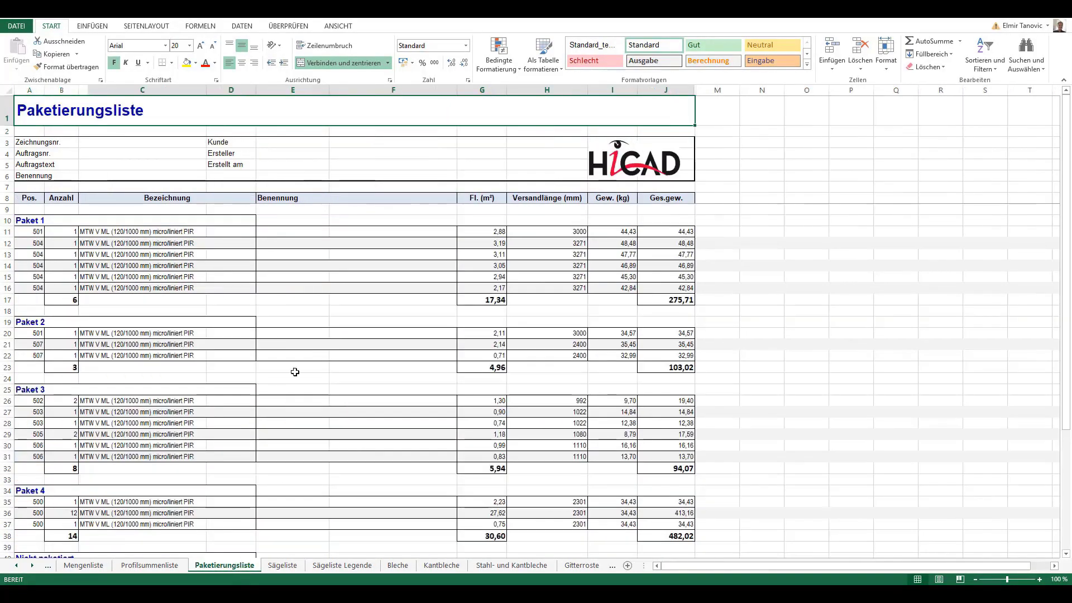
pyautogui.scroll(-4, 202, 368)
pyautogui.scroll(-2, 136, 282)
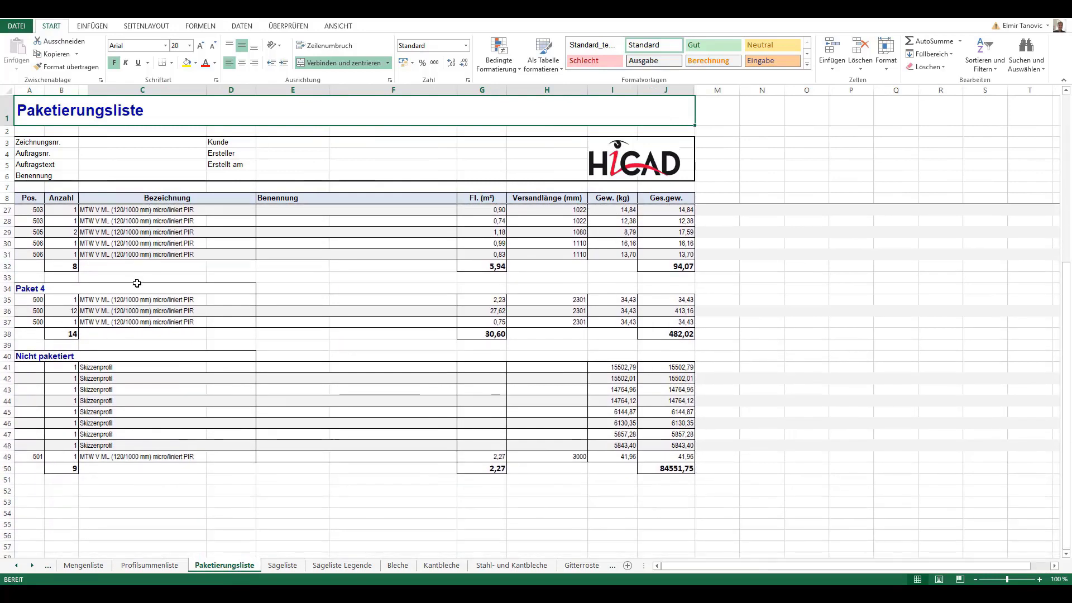
pyautogui.scroll(3, 135, 283)
pyautogui.scroll(3, 130, 268)
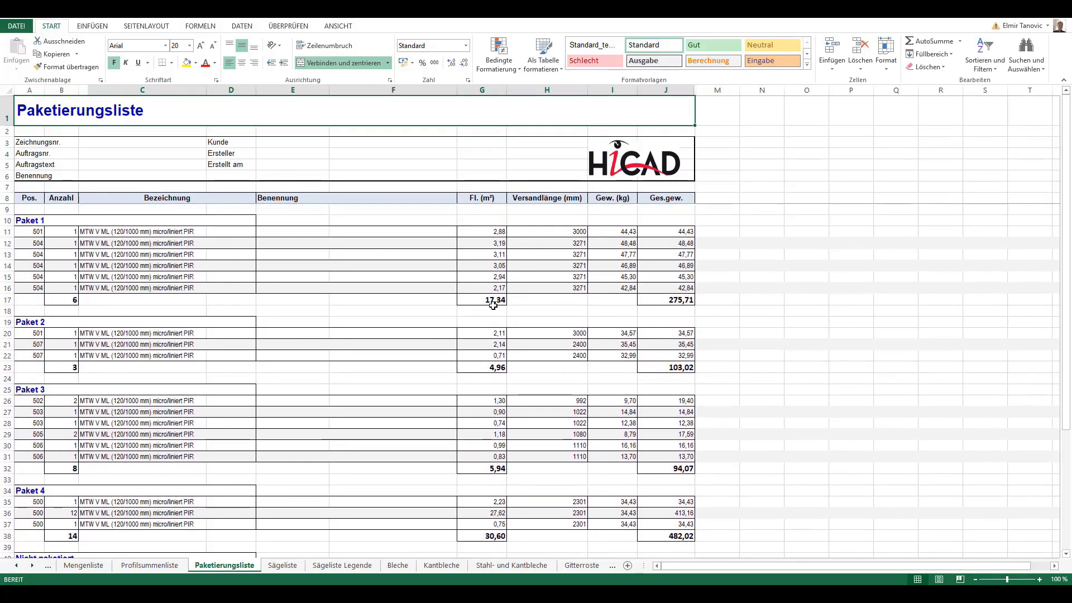
pyautogui.scroll(-1, 790, 349)
pyautogui.scroll(-2, 792, 351)
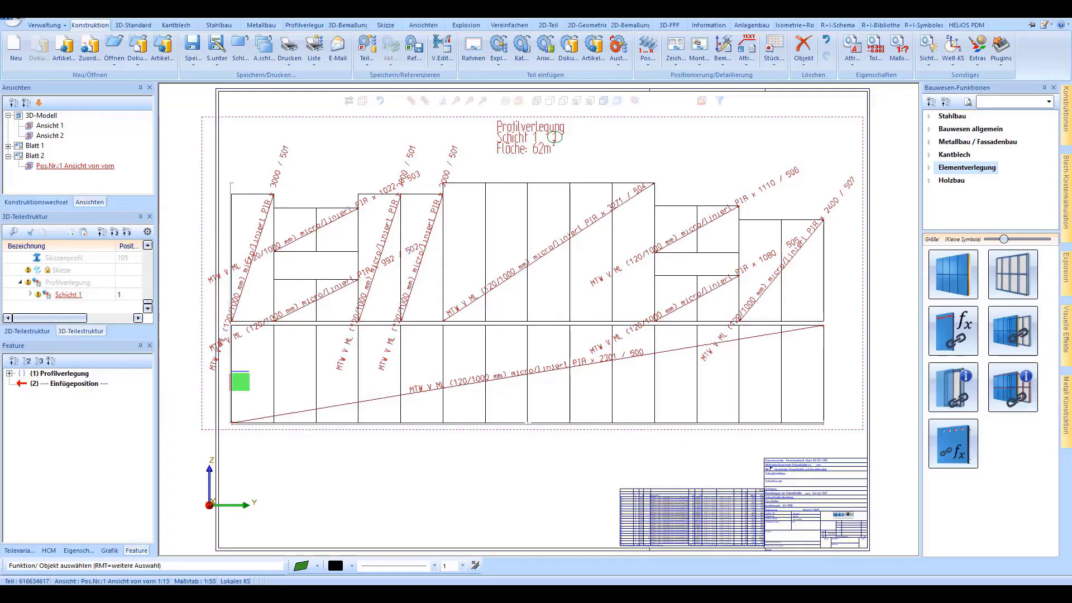
# Open Ansicht 1 and orbit the hall model so the clad gable wall faces forward.
pyautogui.doubleClick(39, 127)
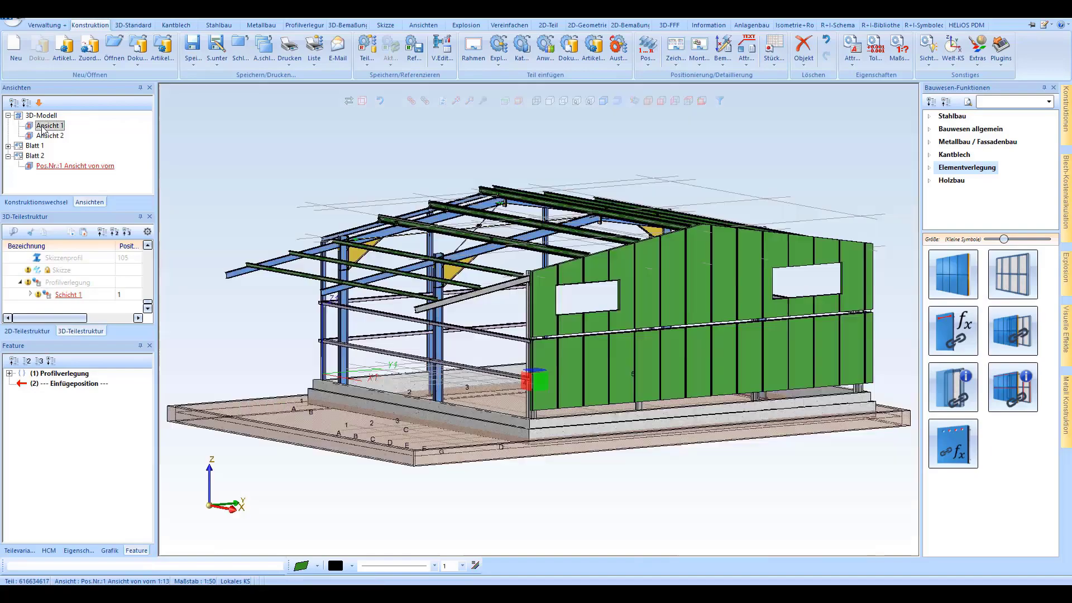
pyautogui.moveTo(603, 310); pyautogui.dragTo(526, 312, button='middle')
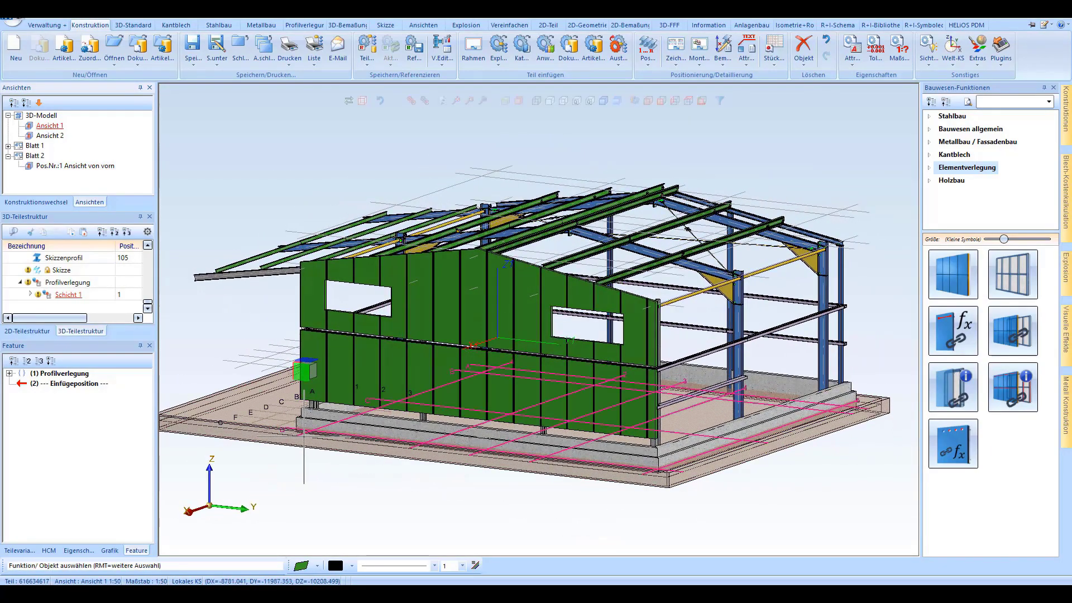
pyautogui.scroll(2, 360, 465)
pyautogui.scroll(1, 395, 541)
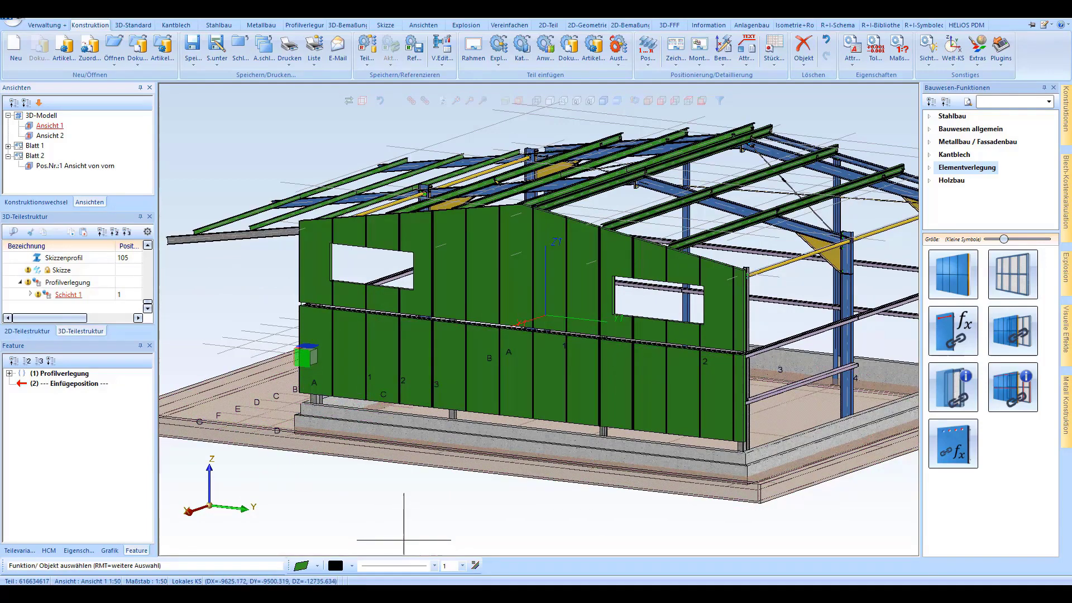